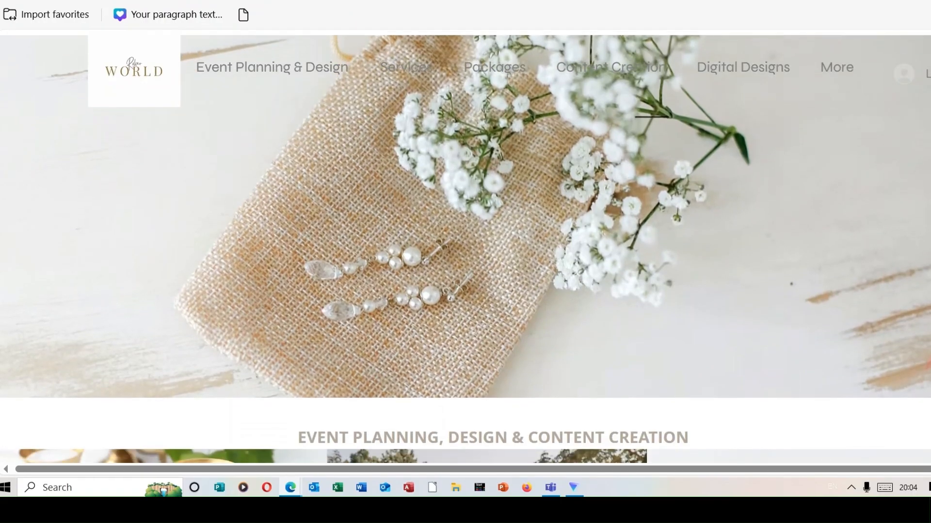
Look through Rokar World's website home page, Instagram profile, YouTube channel and services page.
scroll(465, 271, "down", 3)
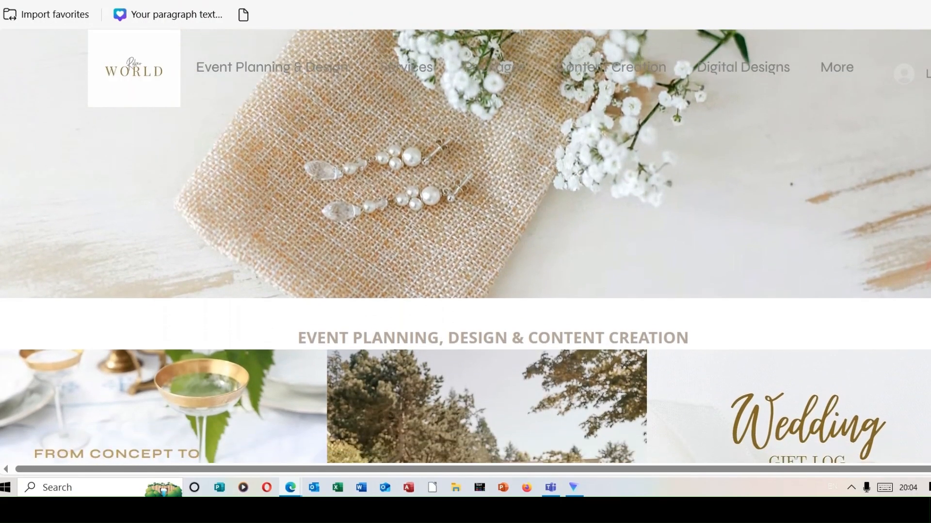
scroll(466, 271, "down", 3)
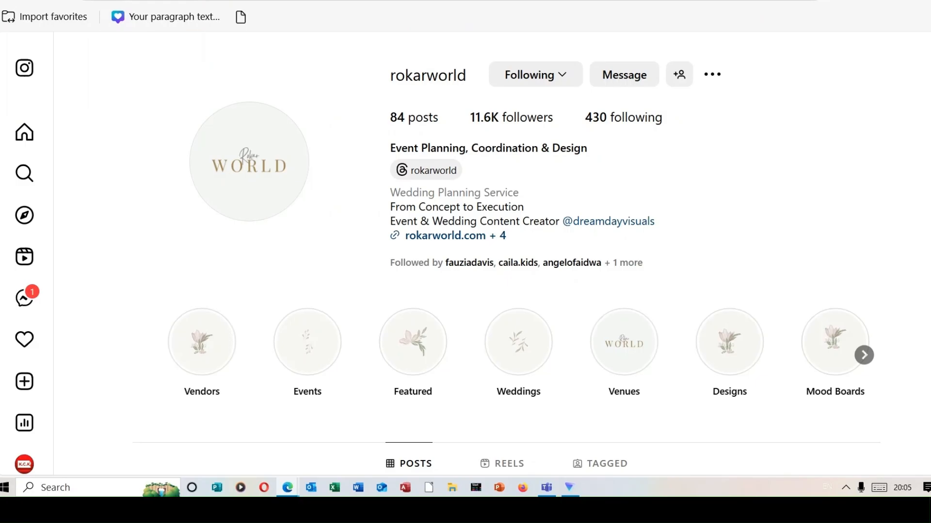
scroll(465, 271, "down", 3)
scroll(504, 271, "down", 10)
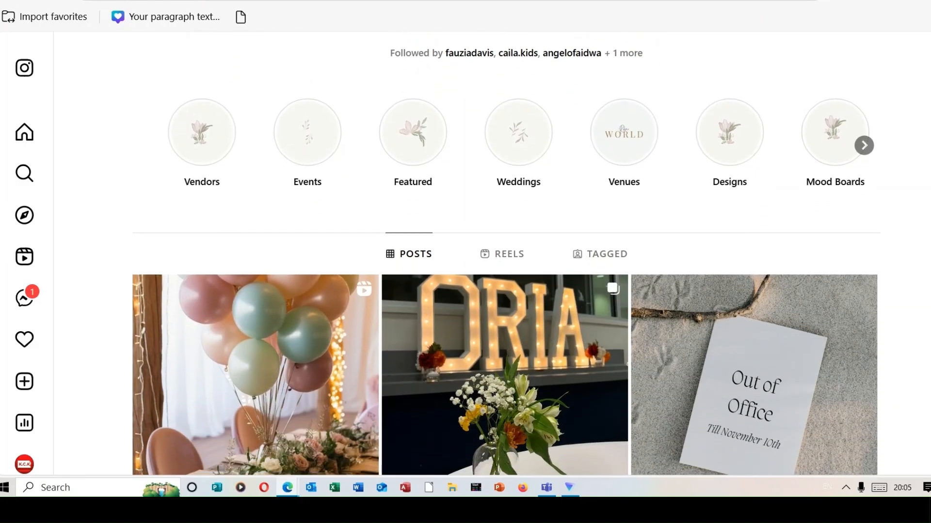
scroll(504, 272, "down", 1)
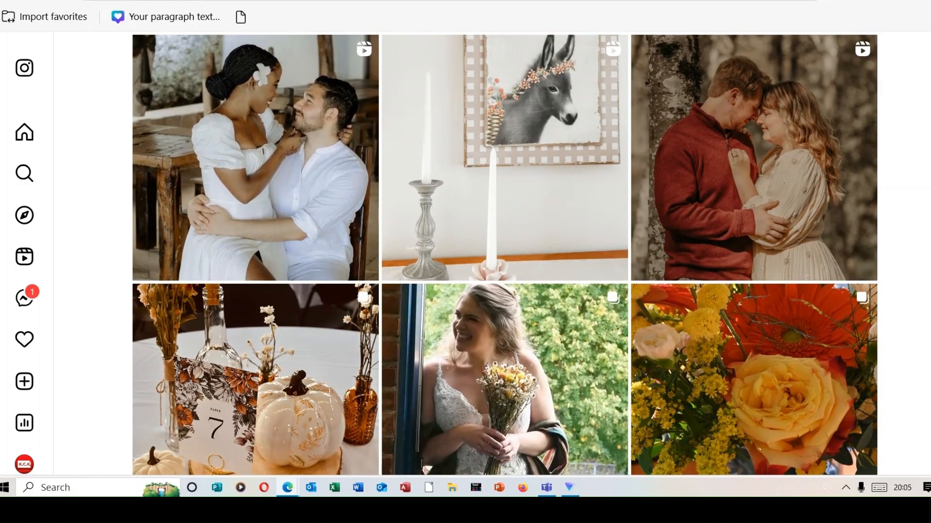
scroll(504, 271, "down", 3)
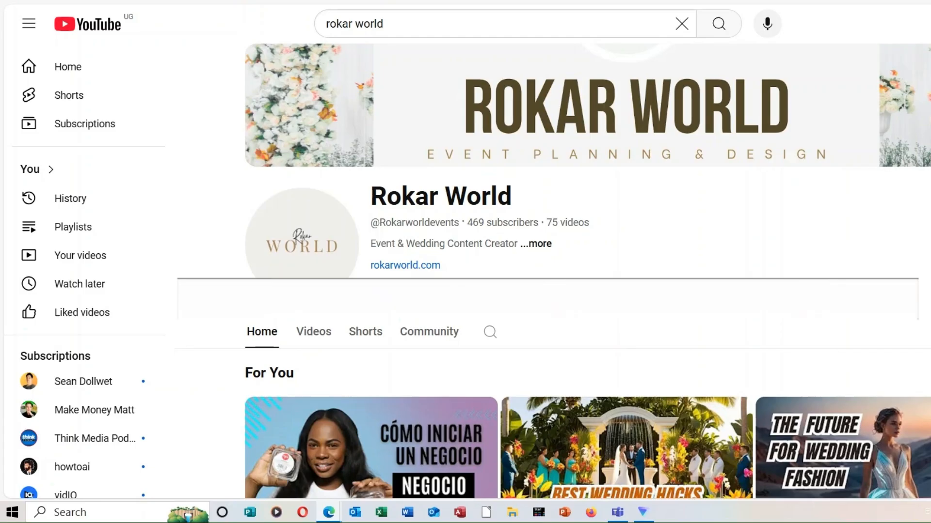
scroll(588, 271, "down", 1)
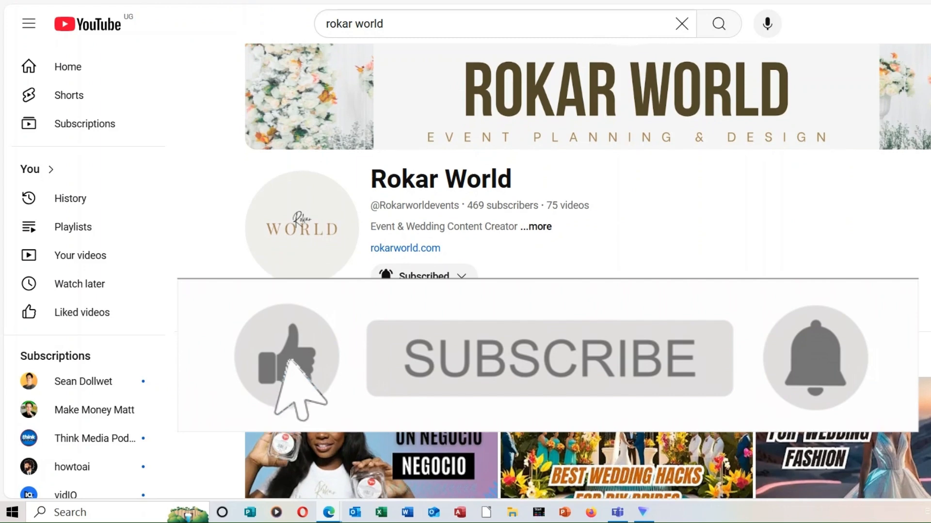
scroll(588, 272, "down", 3)
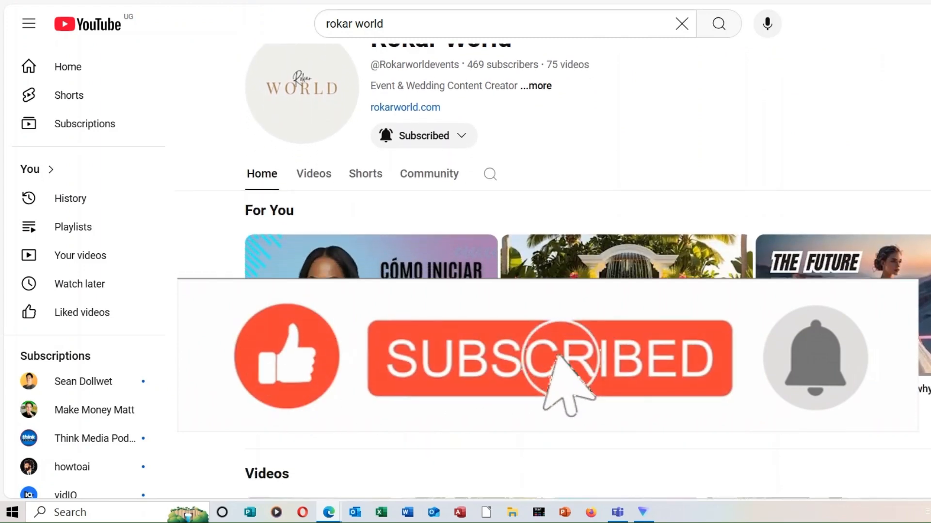
scroll(588, 272, "down", 1)
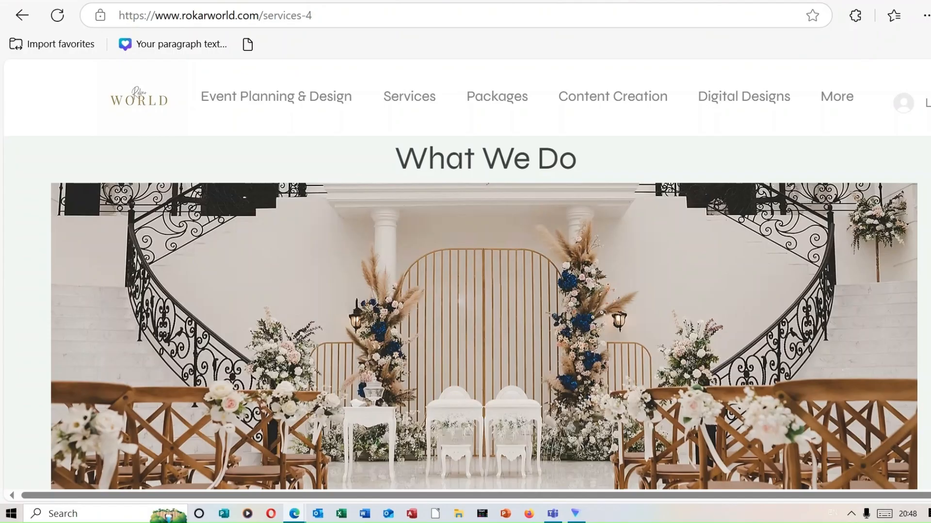
scroll(485, 271, "down", 10)
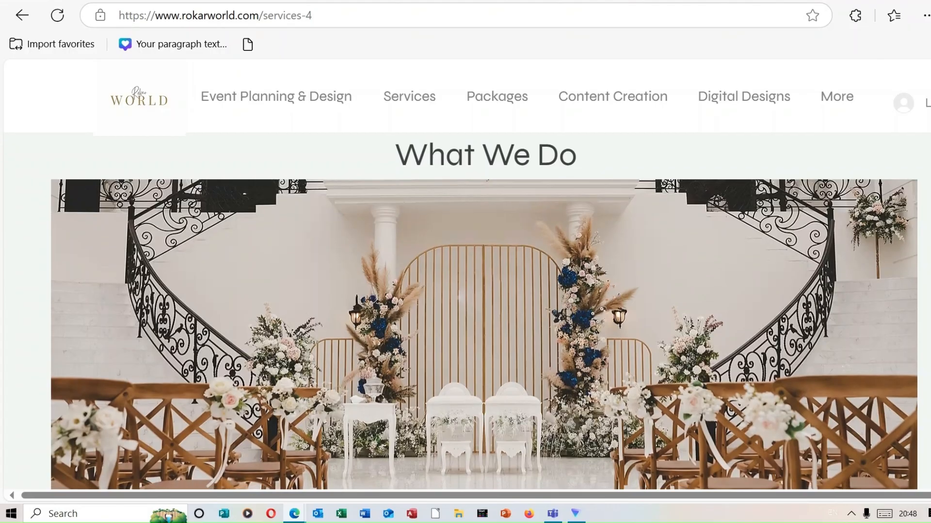
scroll(485, 272, "down", 1)
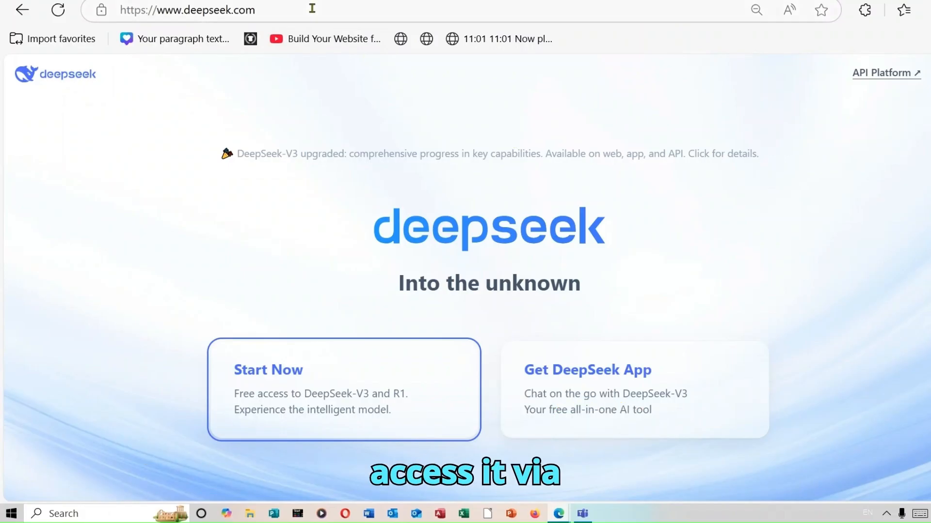
Open the free DeepSeek web chat from the deepseek.com home page.
left_click_drag(273, 14, 157, 16)
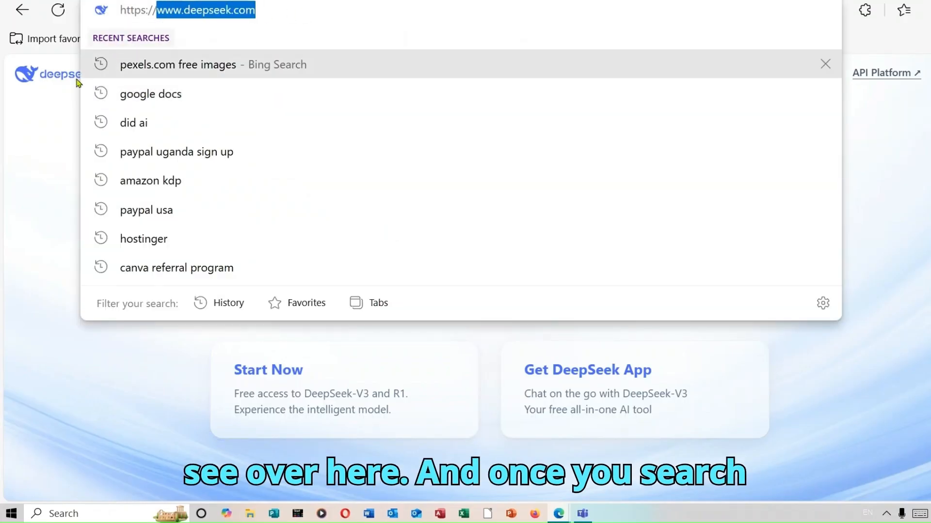
left_click(51, 109)
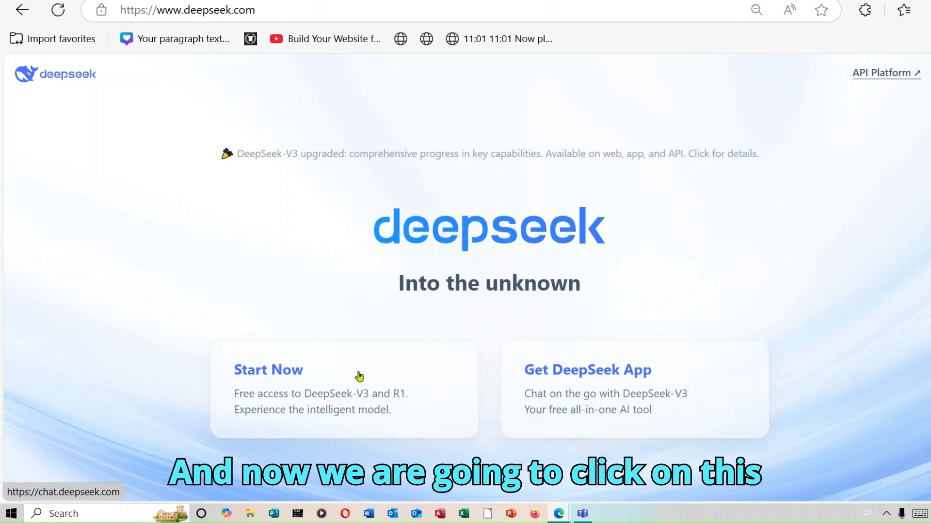
left_click(315, 379)
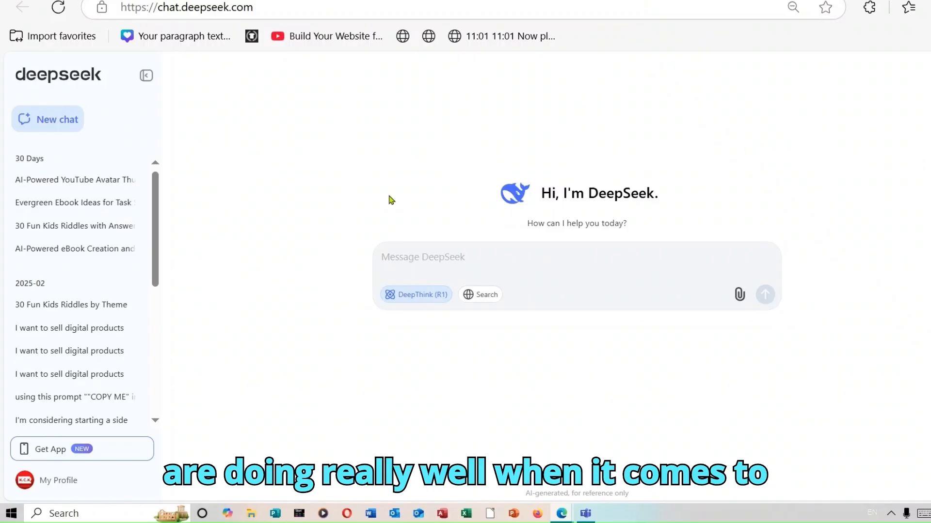
Send DeepSeek the prompt "give me youtube shorts ideas" with web Search enabled alongside DeepThink (R1).
right_click(416, 263)
left_click(485, 101)
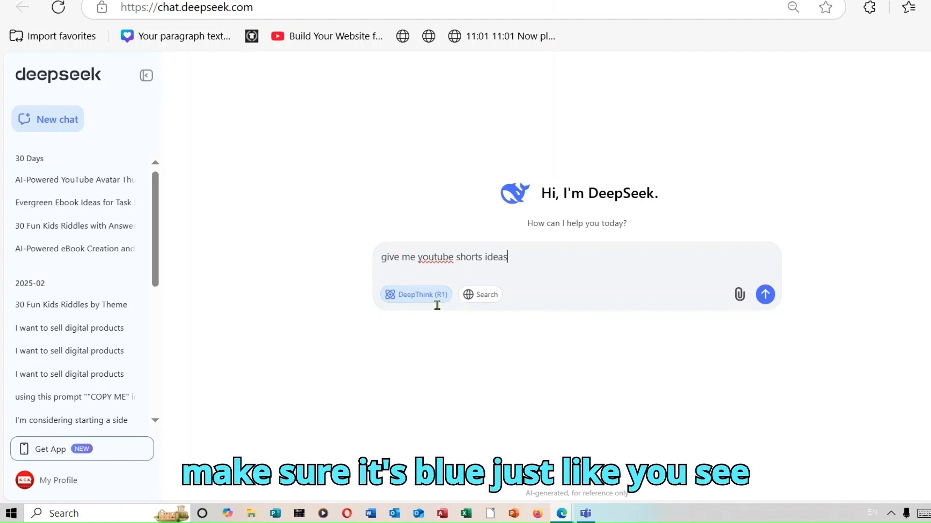
left_click(487, 296)
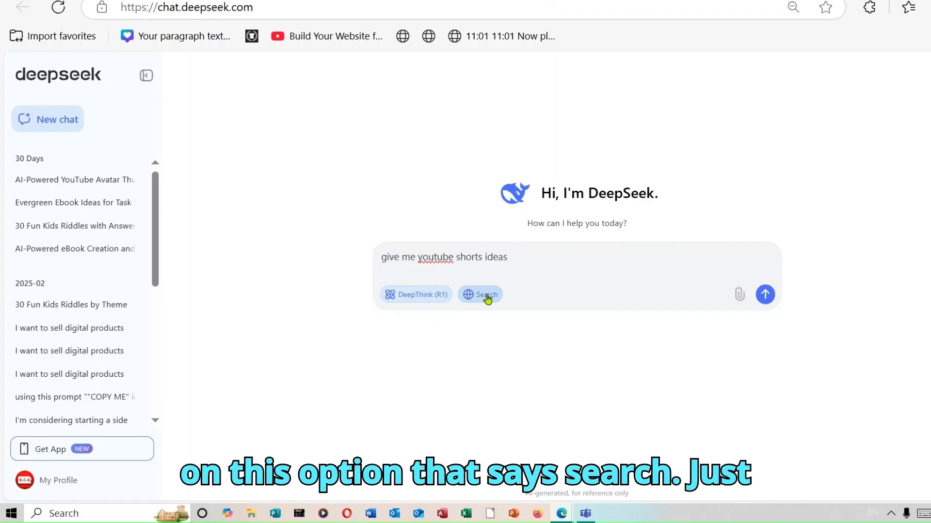
left_click(766, 295)
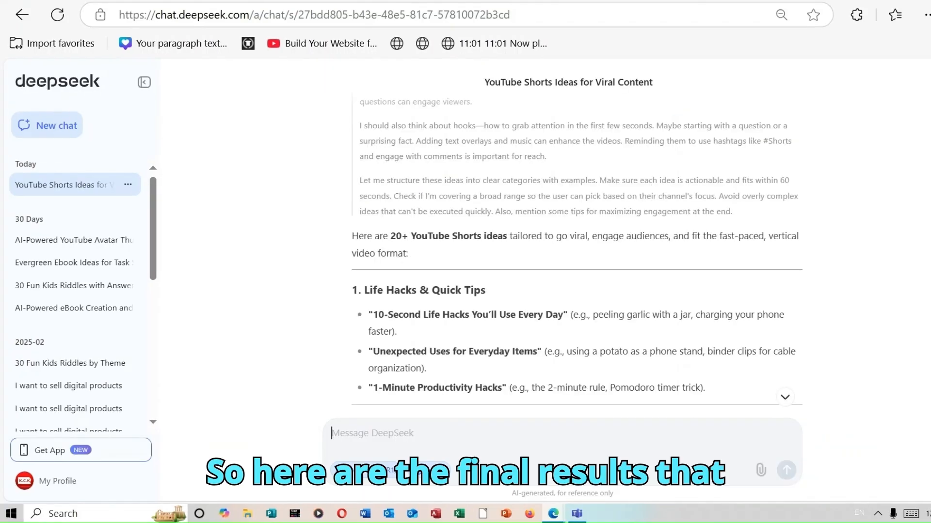
Review the generated YouTube Shorts idea categories and the closing tips to choose a topic.
scroll(576, 256, "down", 1)
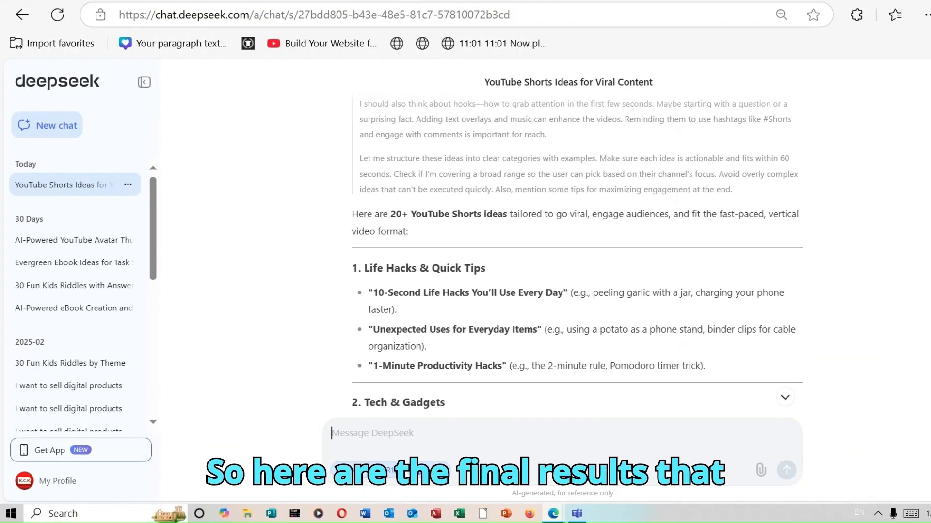
scroll(576, 256, "down", 2)
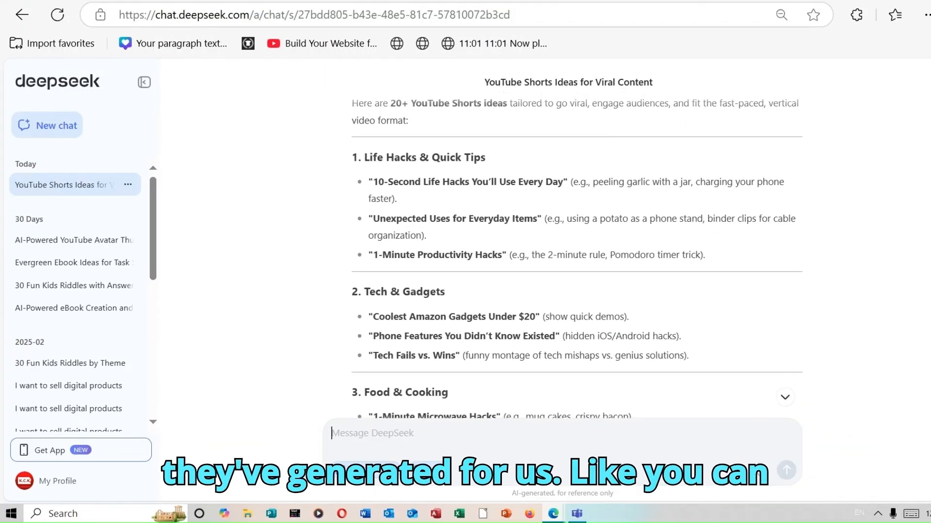
scroll(576, 256, "down", 2)
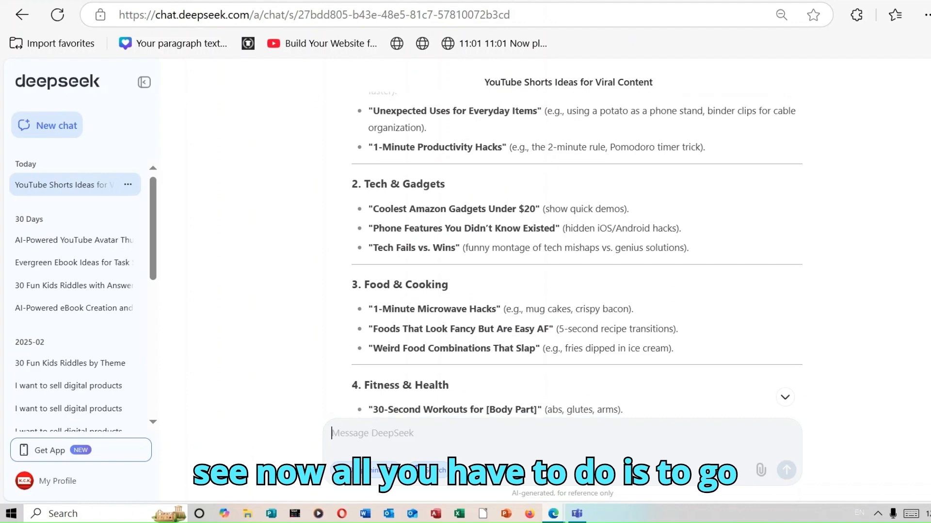
scroll(576, 256, "down", 3)
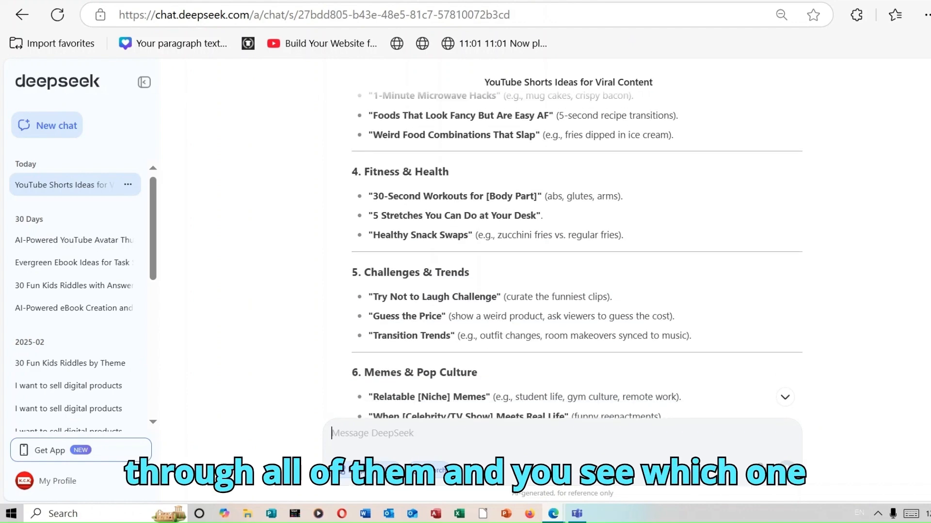
scroll(576, 256, "down", 3)
scroll(577, 256, "down", 3)
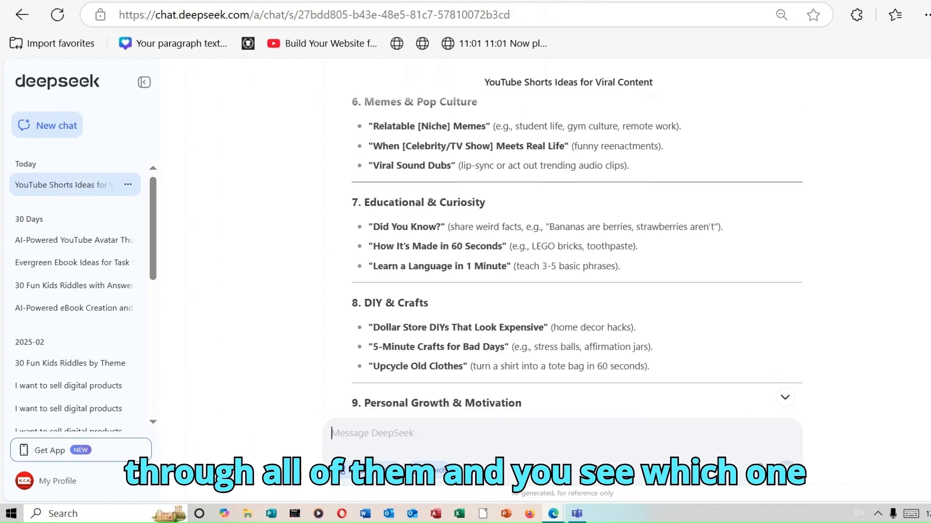
scroll(576, 256, "down", 4)
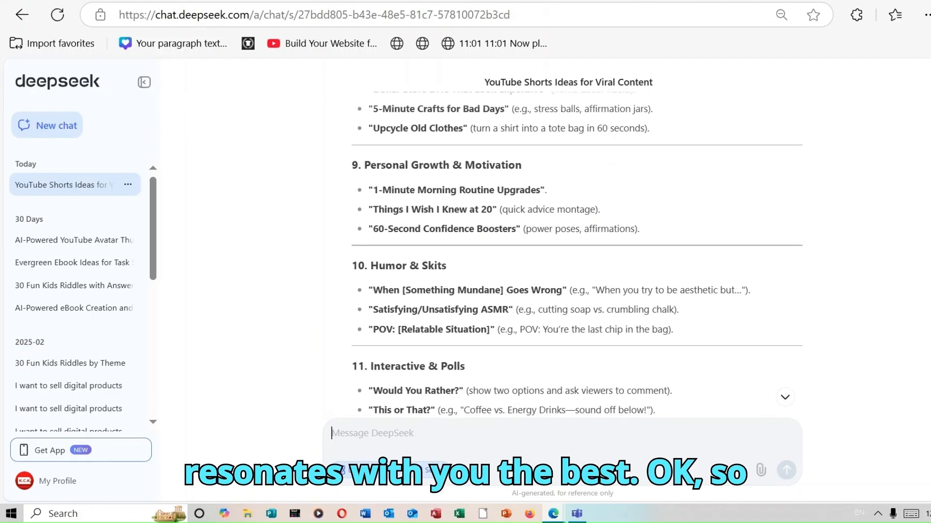
scroll(576, 256, "down", 2)
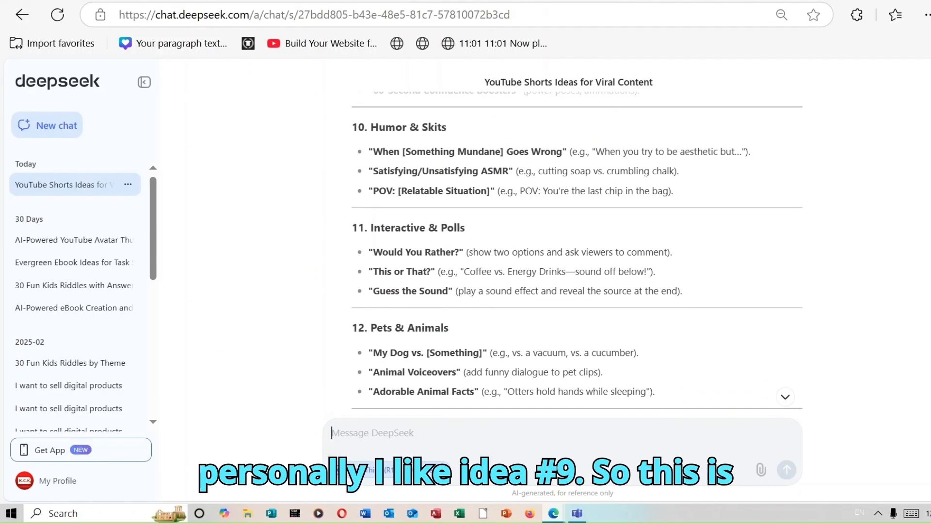
scroll(576, 256, "up", 2)
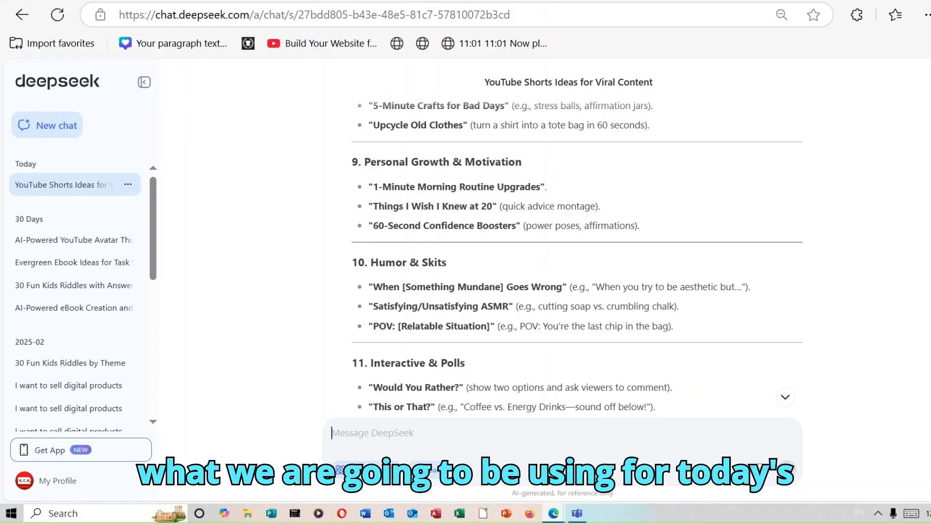
scroll(576, 256, "down", 6)
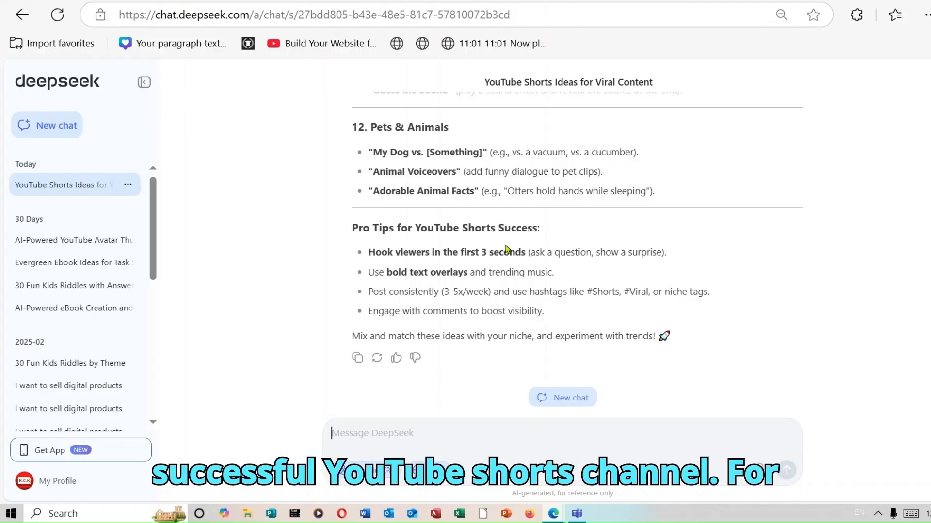
scroll(390, 261, "up", 1)
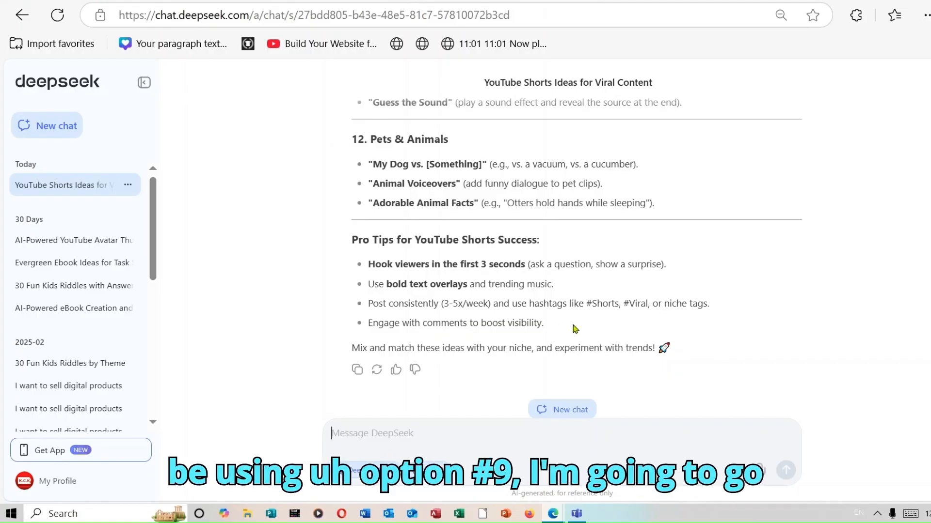
Send the follow-up prompt "i like Idea #9, can you generate for me advice Montage of things I wish I knew at 20.".
right_click(361, 437)
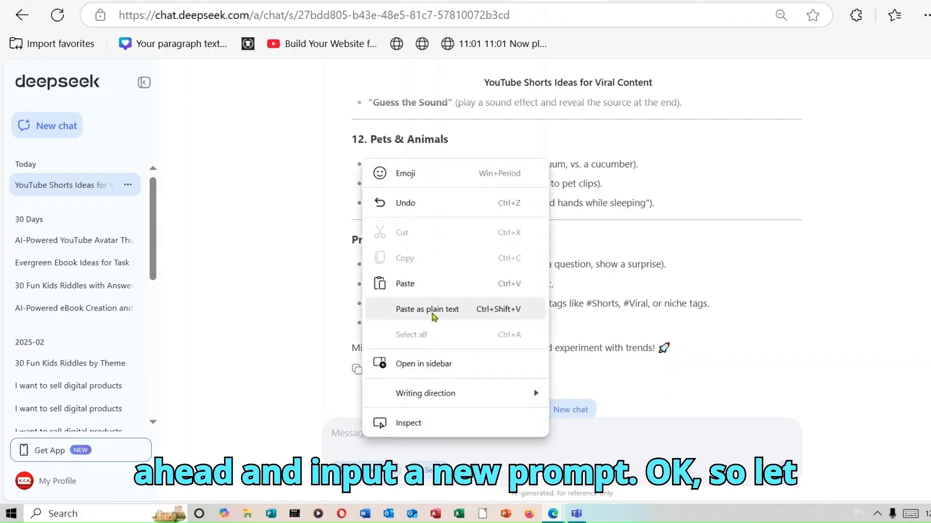
left_click(419, 286)
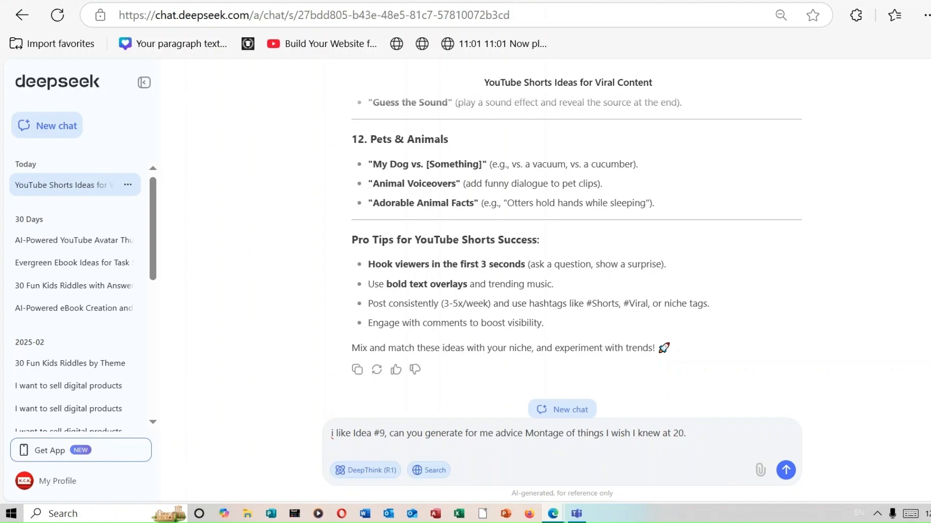
scroll(576, 257, "up", 10)
scroll(929, 366, "down", 1)
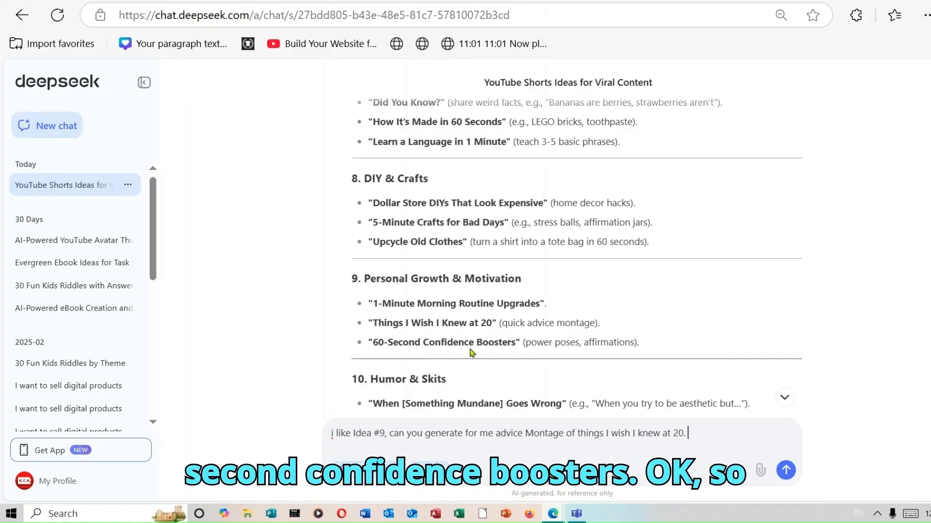
left_click(786, 470)
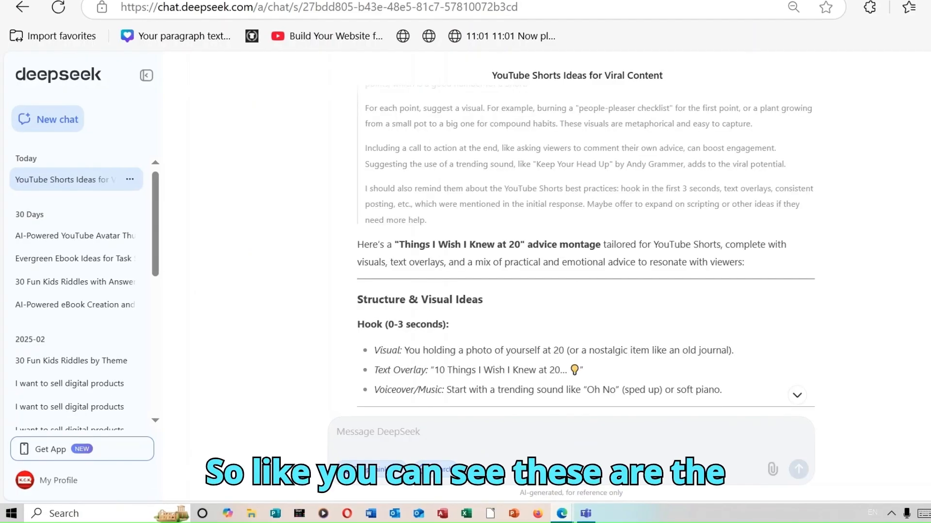
Review the "Things I Wish I Knew at 20" advice montage response through its virality tips and copy the whole response.
scroll(586, 252, "down", 3)
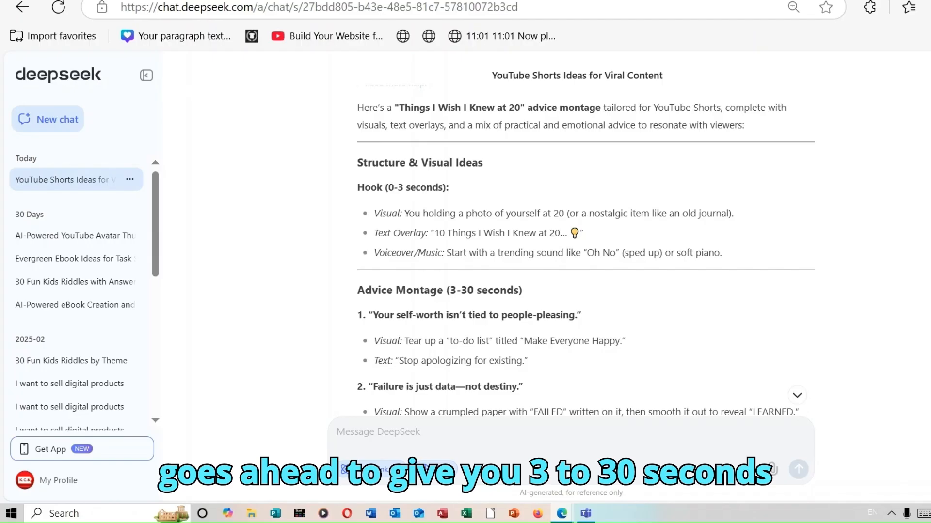
scroll(577, 242, "down", 7)
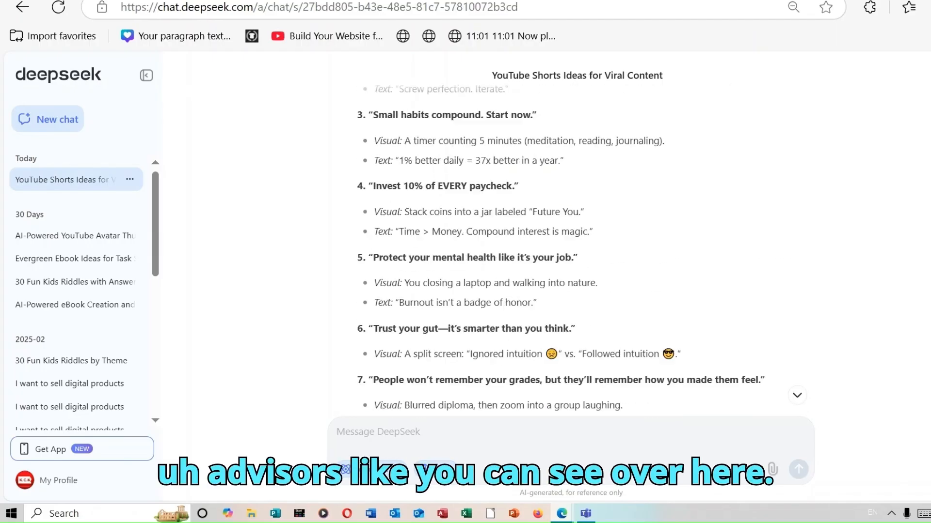
scroll(576, 243, "down", 10)
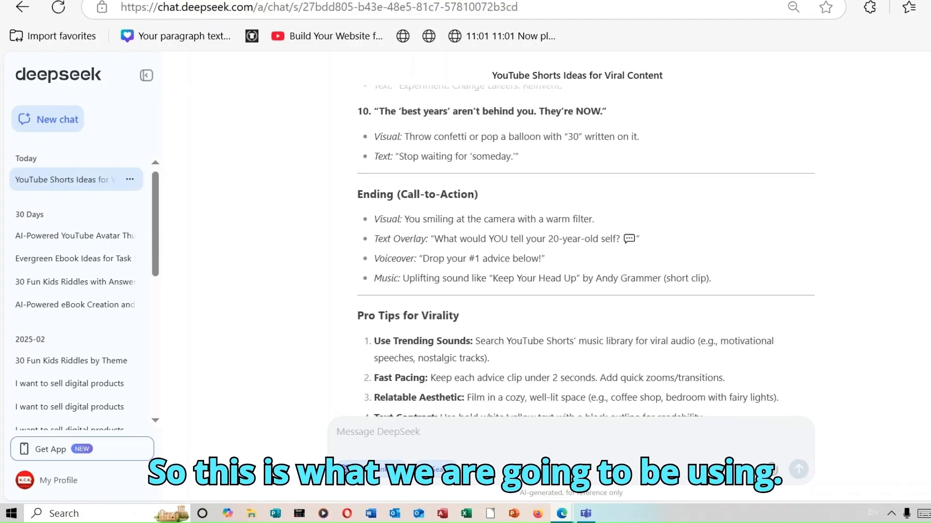
scroll(577, 243, "down", 3)
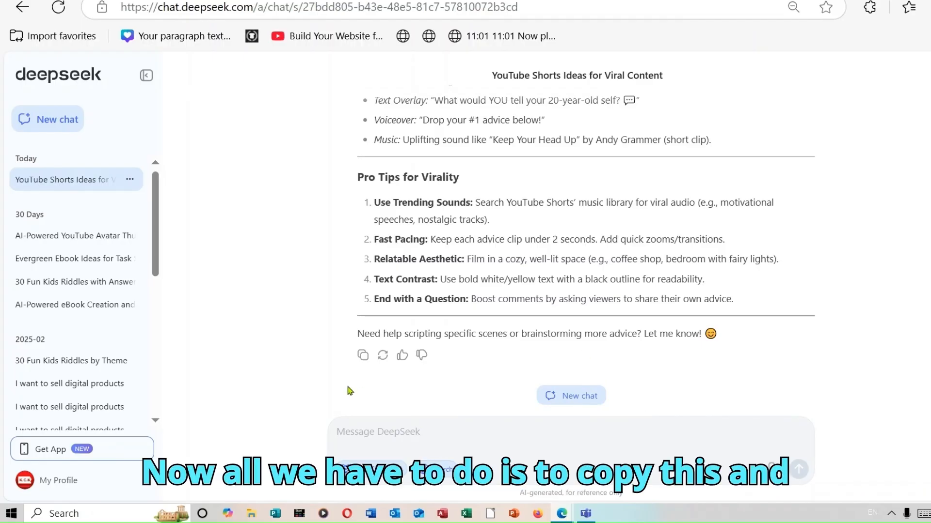
left_click(362, 355)
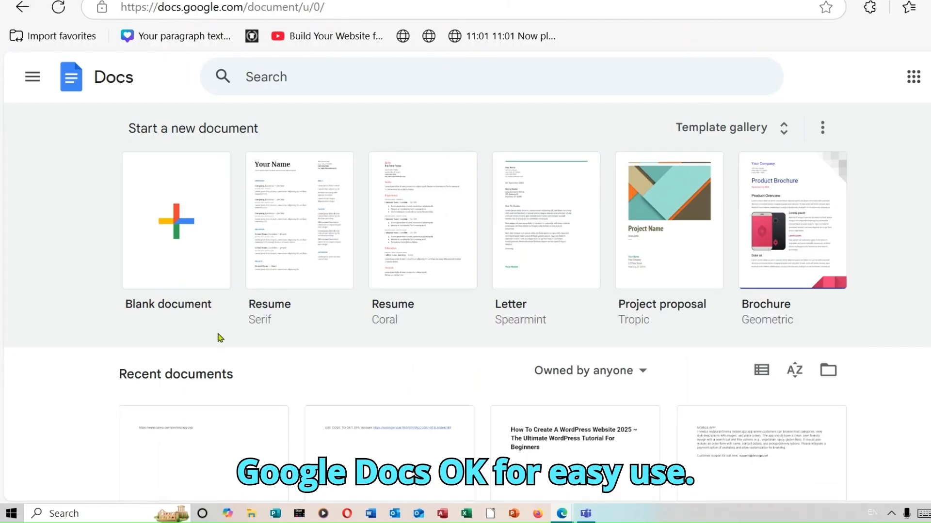
Switch to Google Docs and create a blank document.
left_click(194, 220)
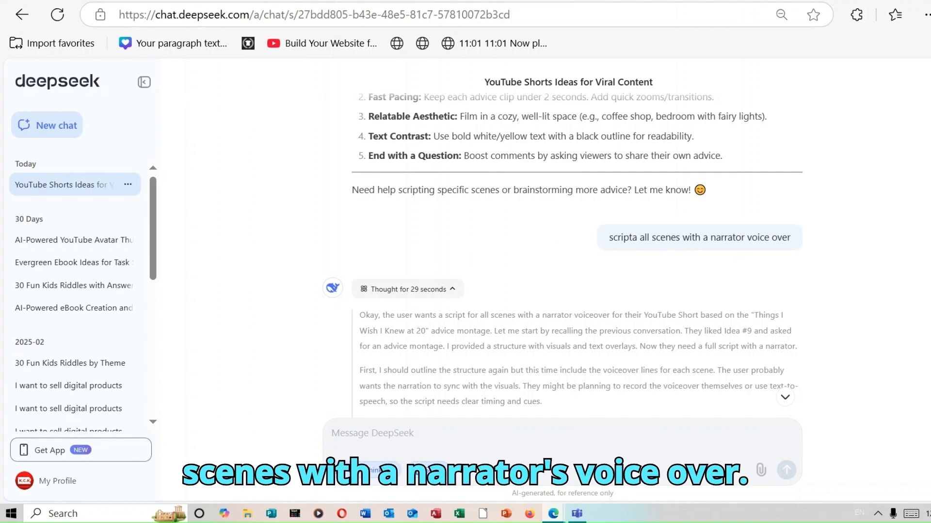
Copy DeepSeek's full narrator voiceover script response and add a second tab to the Google Docs document.
scroll(577, 255, "down", 10)
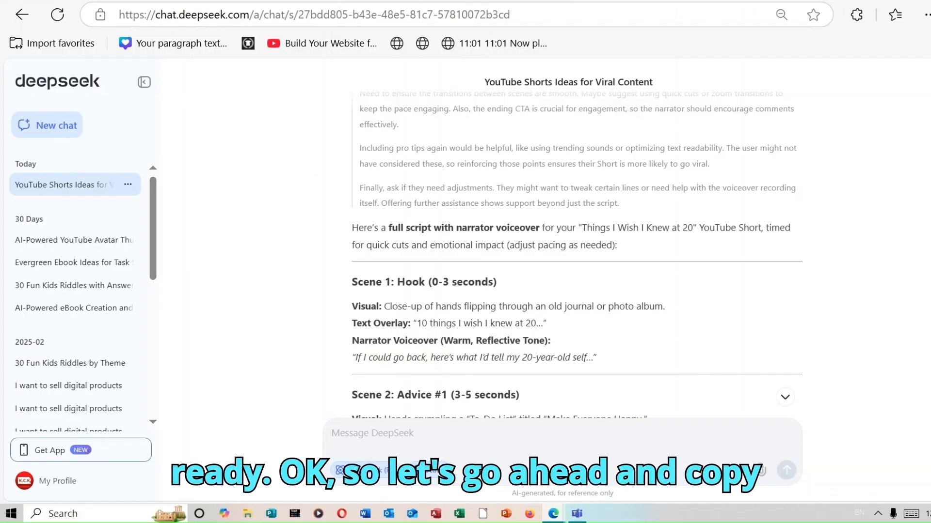
scroll(577, 254, "down", 20)
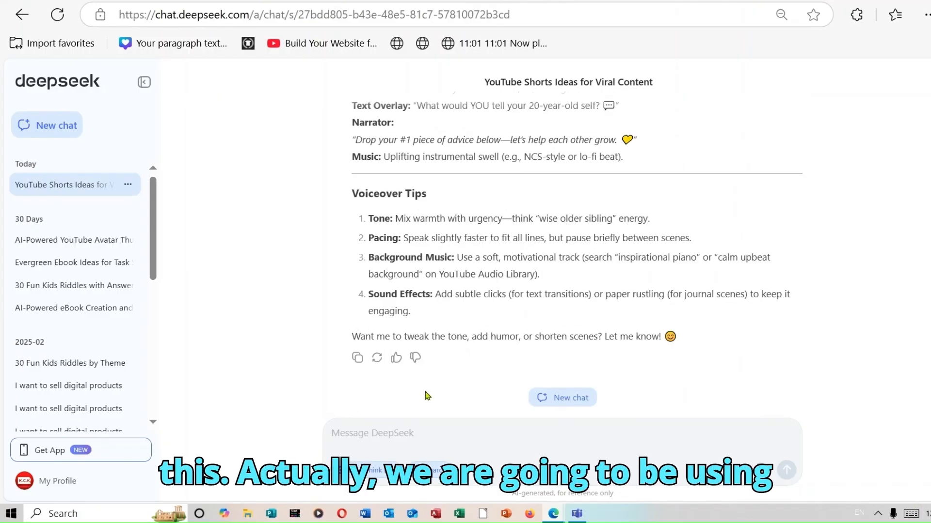
left_click(358, 359)
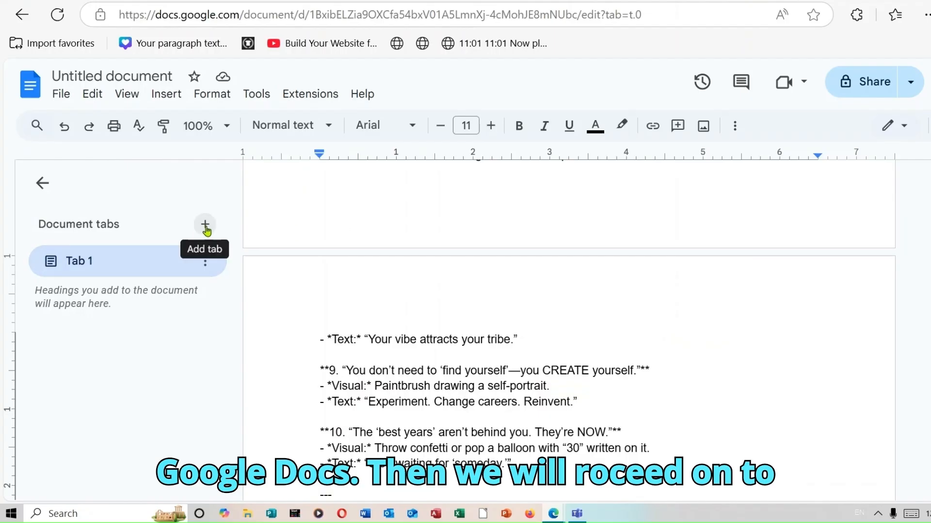
left_click(204, 228)
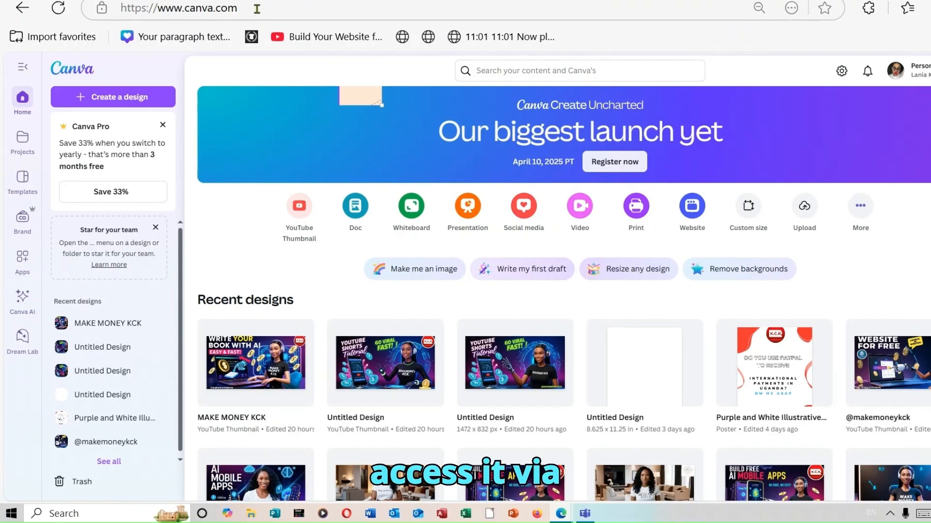
left_click_drag(257, 9, 233, 10)
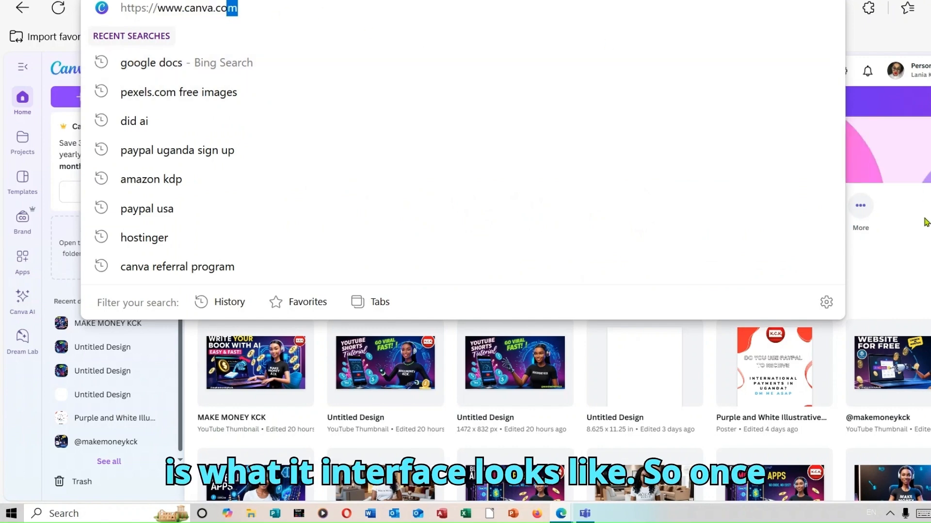
left_click(923, 179)
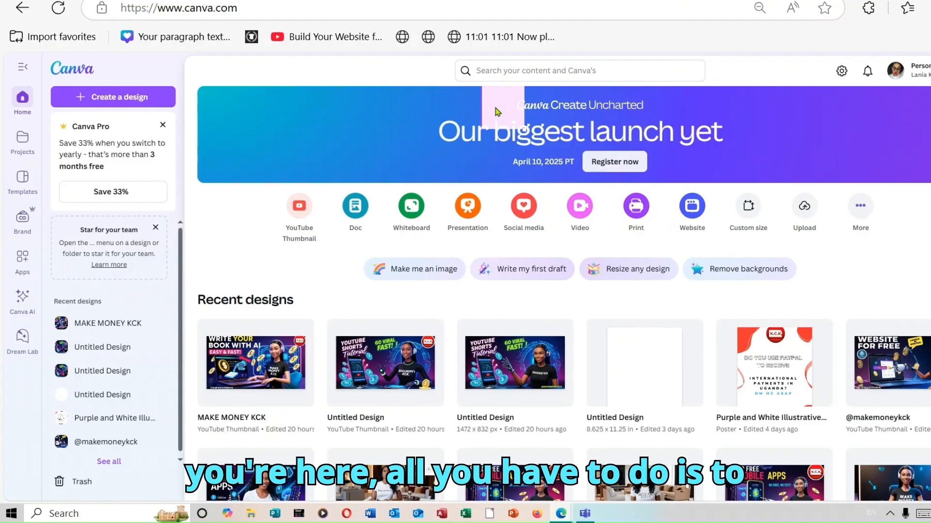
Search Canva's home page for "youtube shorts".
left_click(532, 71)
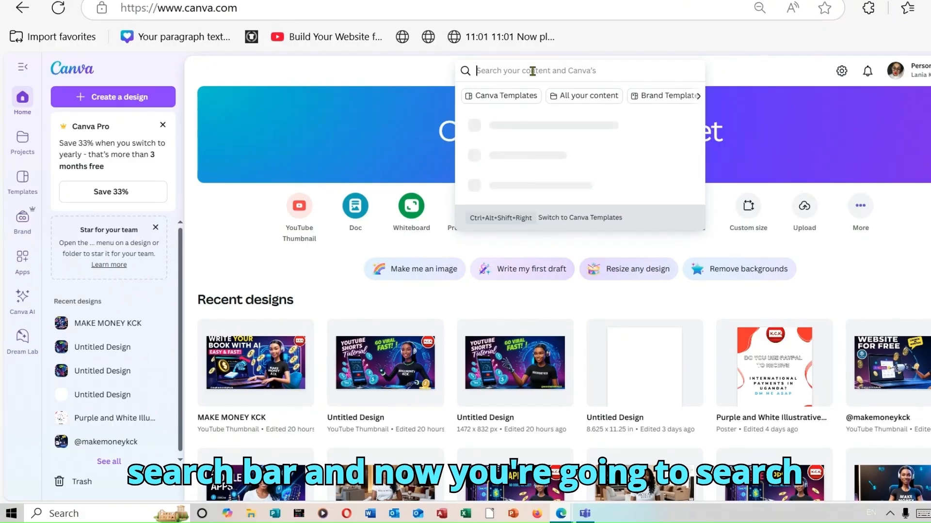
type("yo")
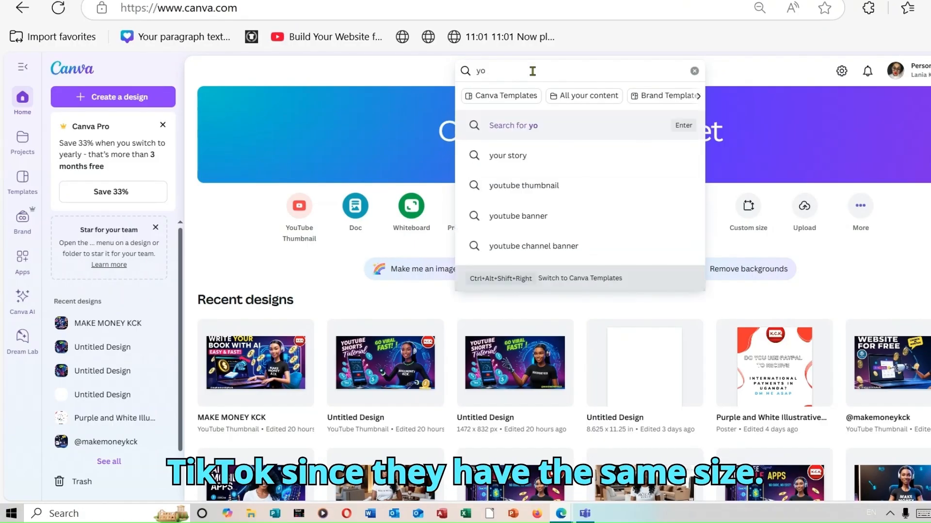
type("ute")
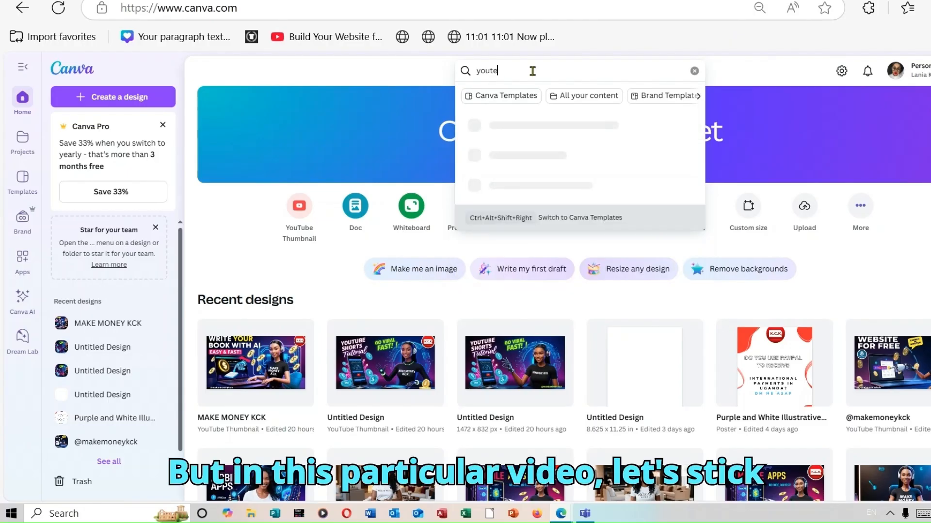
key("BackSpace")
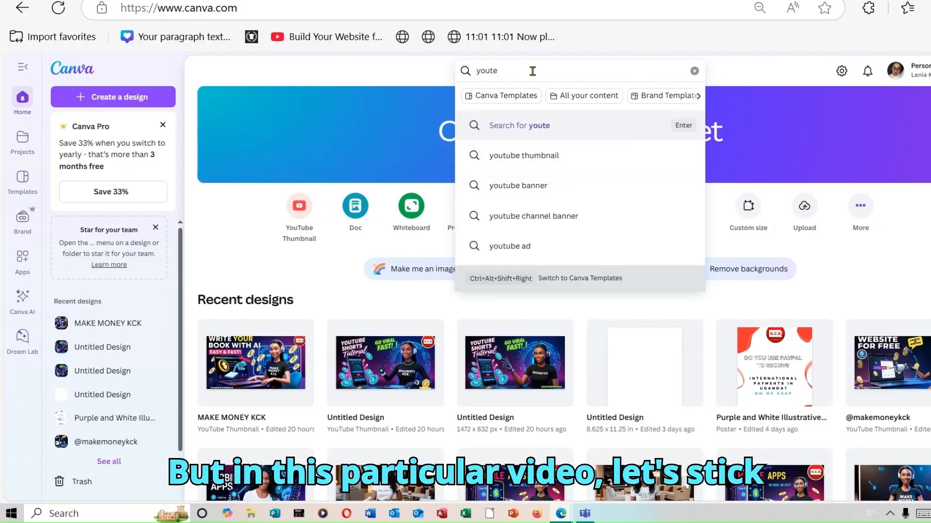
type("s")
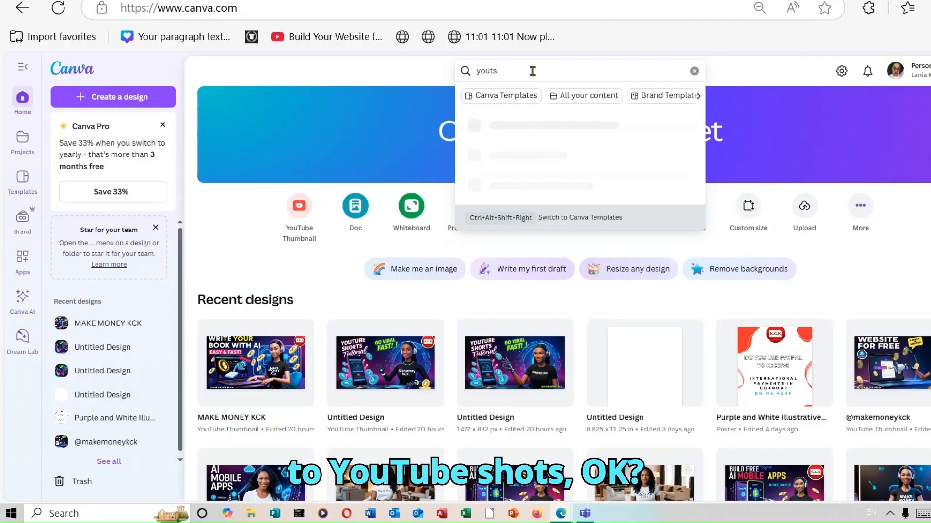
left_click(553, 125)
Browse the YouTube Shorts templates in the Canva Templates search results.
scroll(653, 330, "down", 1)
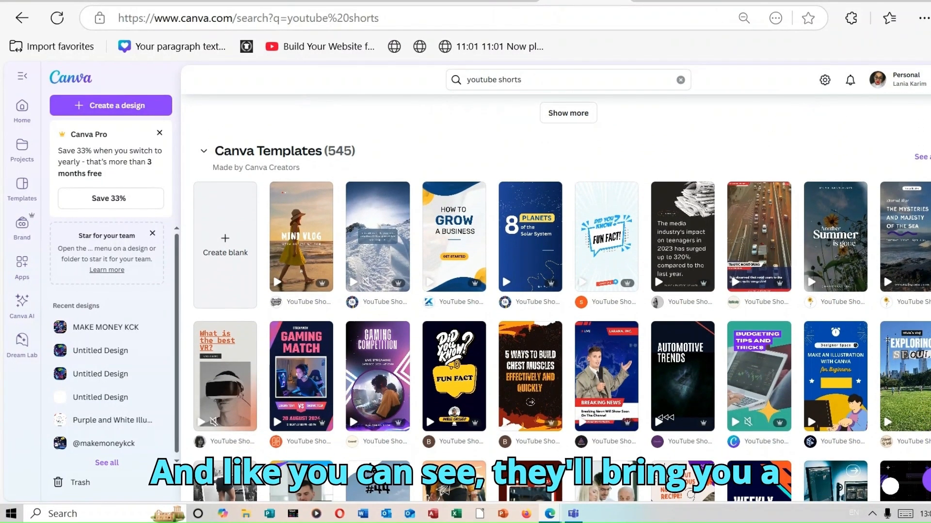
scroll(653, 272, "down", 3)
scroll(653, 291, "down", 8)
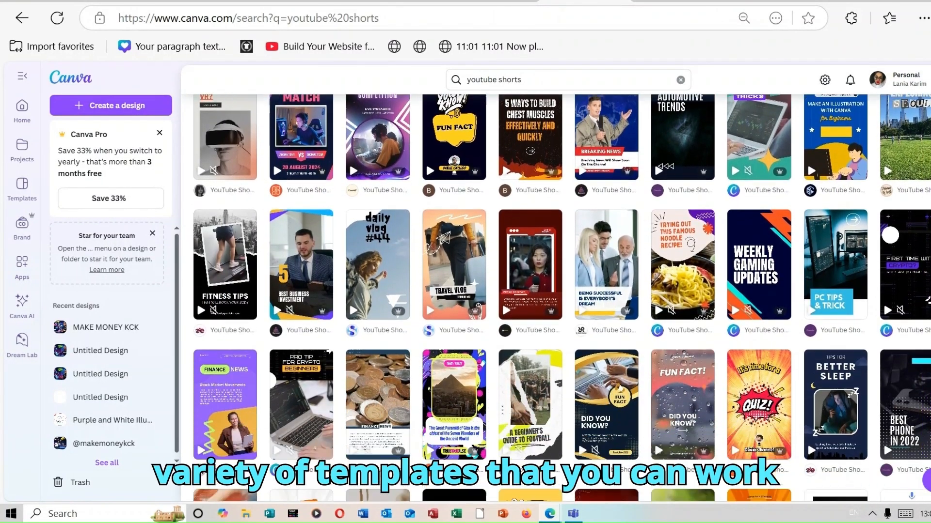
scroll(578, 296, "down", 2)
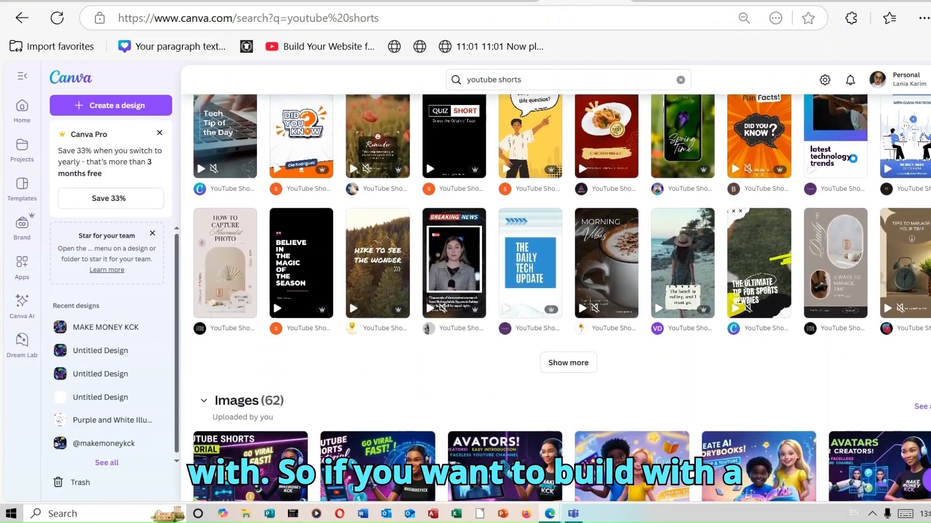
scroll(577, 365, "up", 3)
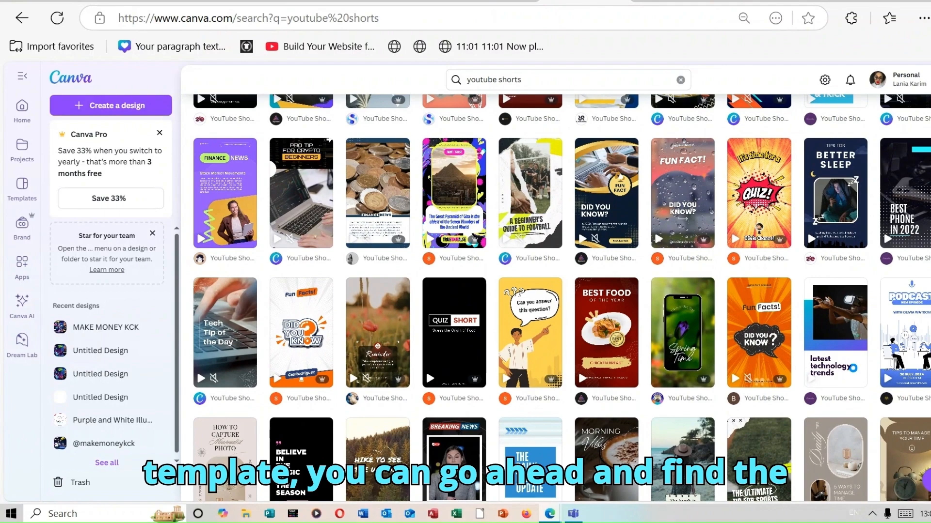
scroll(563, 298, "up", 3)
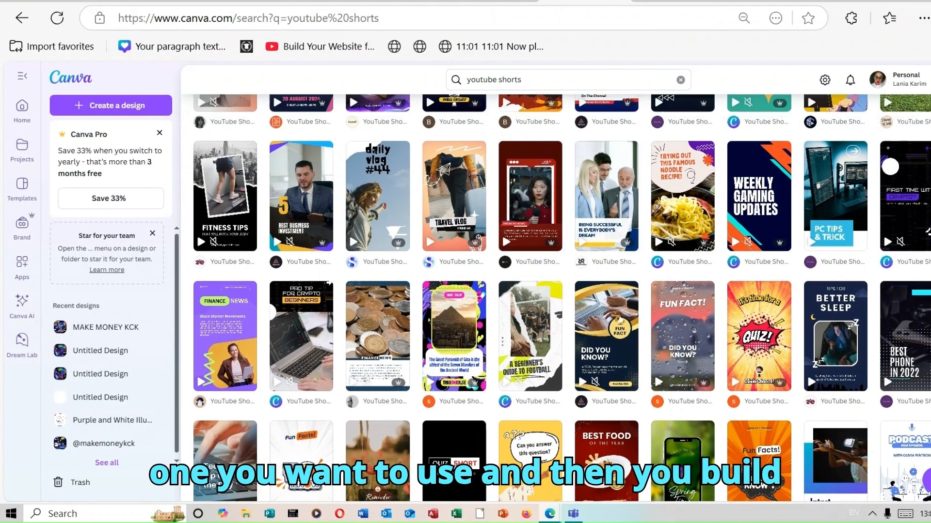
scroll(562, 298, "up", 5)
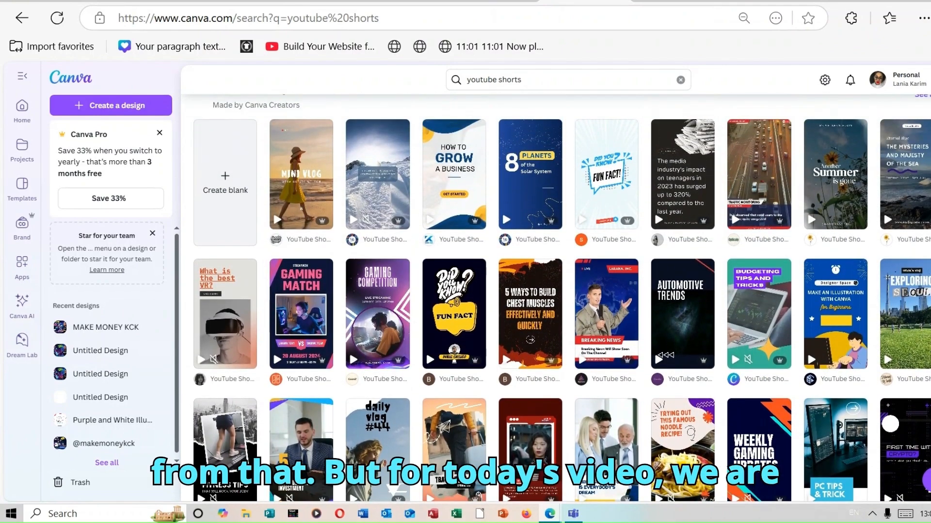
scroll(597, 217, "up", 1)
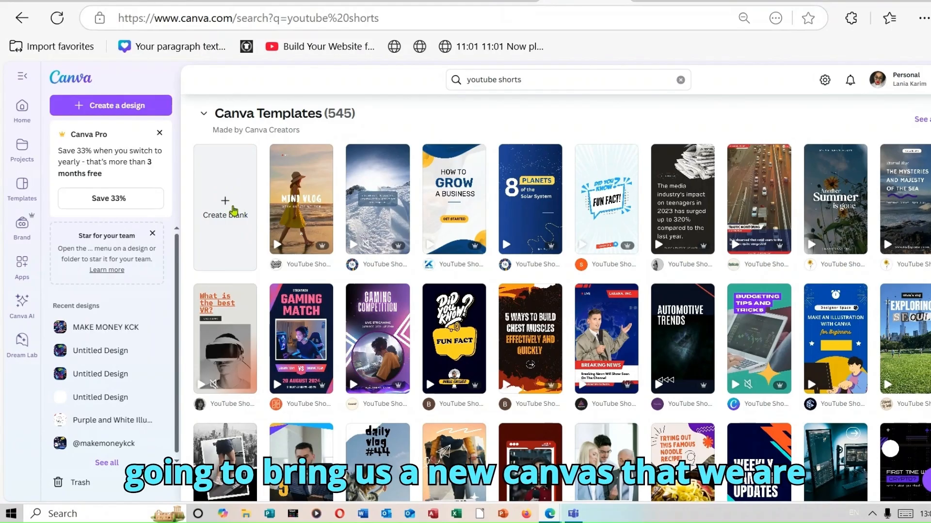
Create a blank YouTube Shorts design from the Canva Templates results.
left_click(233, 211)
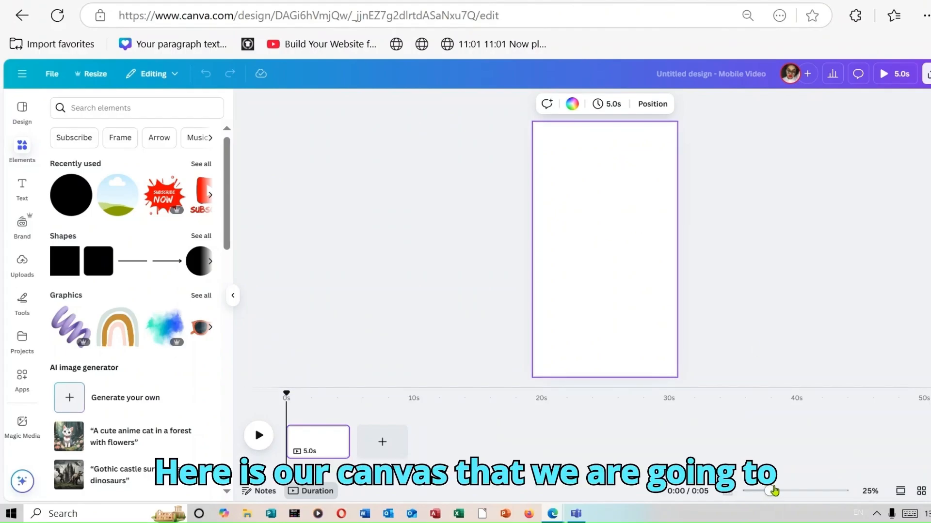
mouse_move(766, 491)
left_mouse_down()
mouse_move(790, 491)
mouse_move(770, 494)
left_mouse_up()
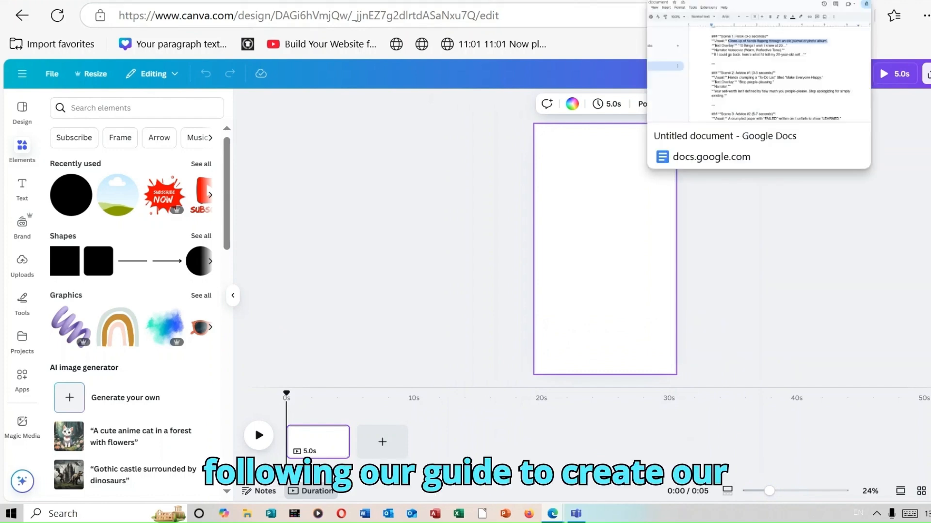
Copy Scene 1's visual description, "Close-up of hands flipping through an old journal or photo album.", from Tab 2 of the Google Docs script.
left_click(698, 0)
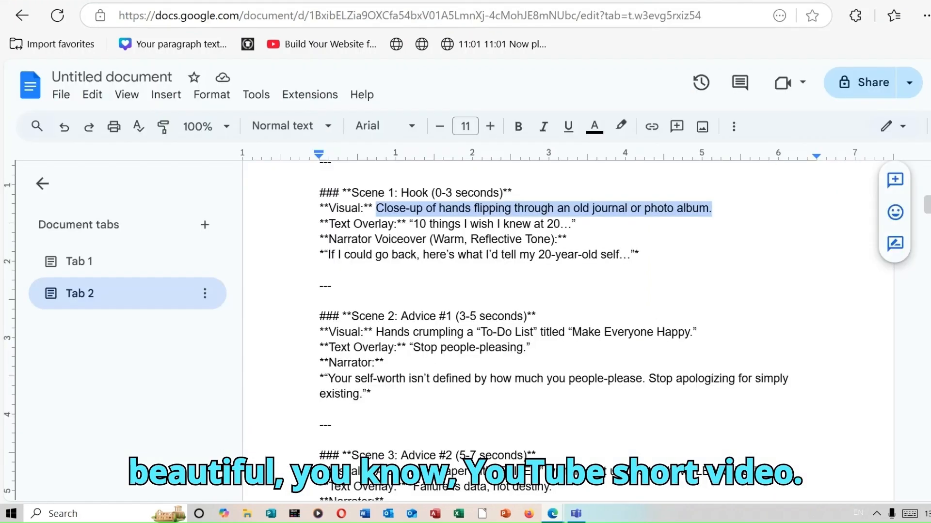
scroll(785, 198, "up", 2)
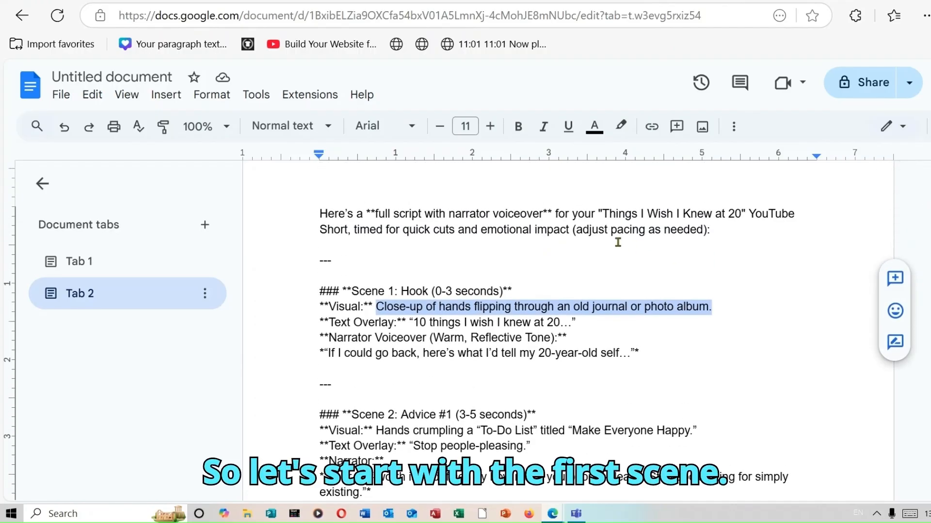
left_click(428, 285)
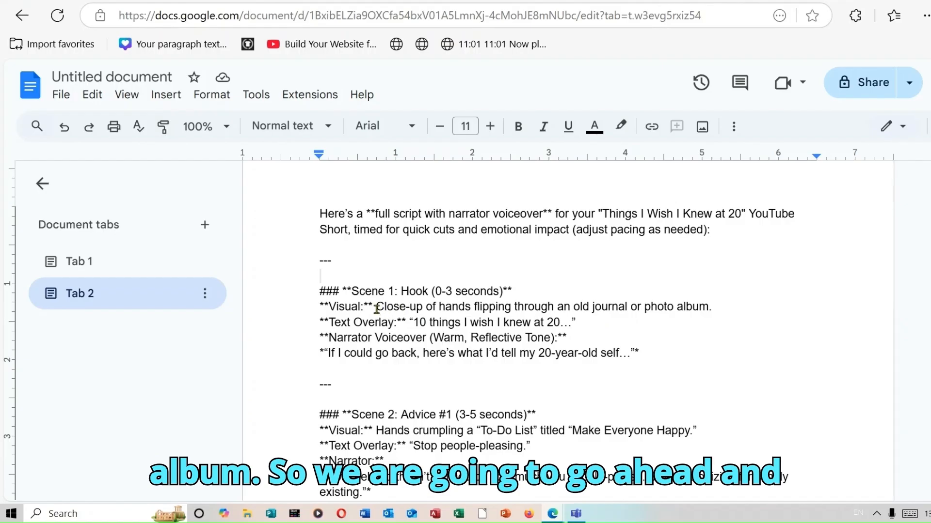
left_click_drag(376, 308, 718, 309)
right_click(698, 310)
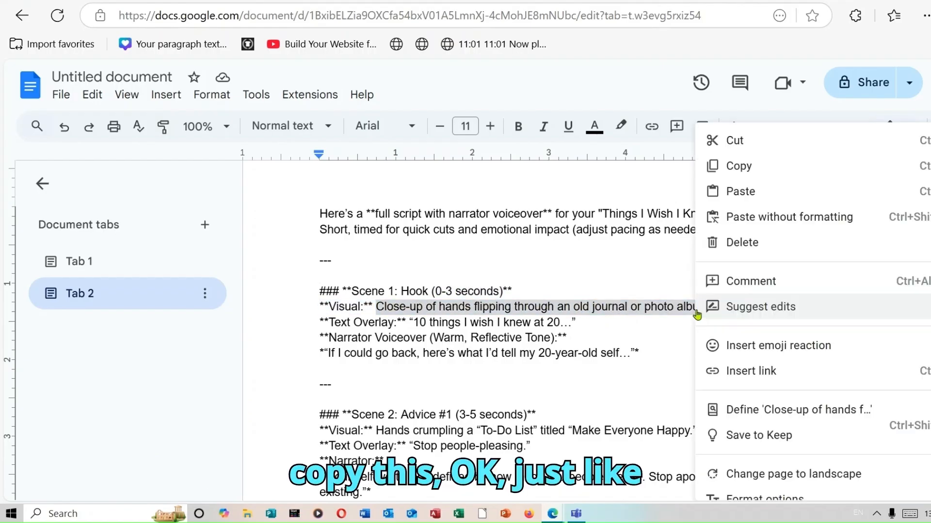
left_click(760, 169)
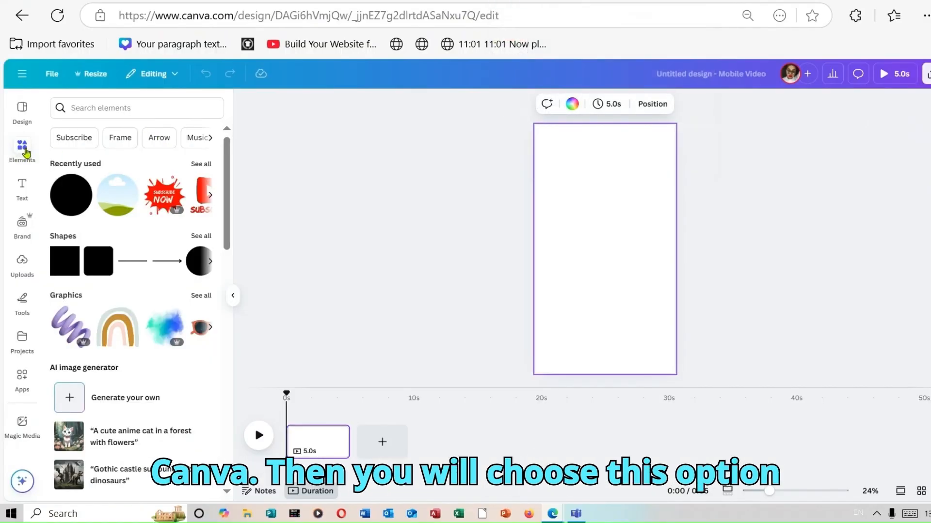
Search Canva's elements with the copied phrase "Close-up of hands flipping through an old journal or photo album.".
left_click(23, 144)
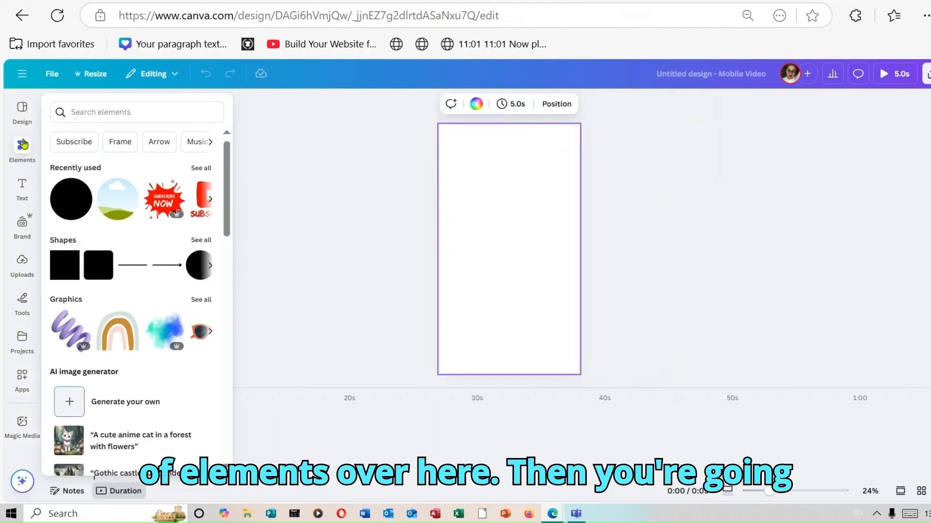
left_click(122, 112)
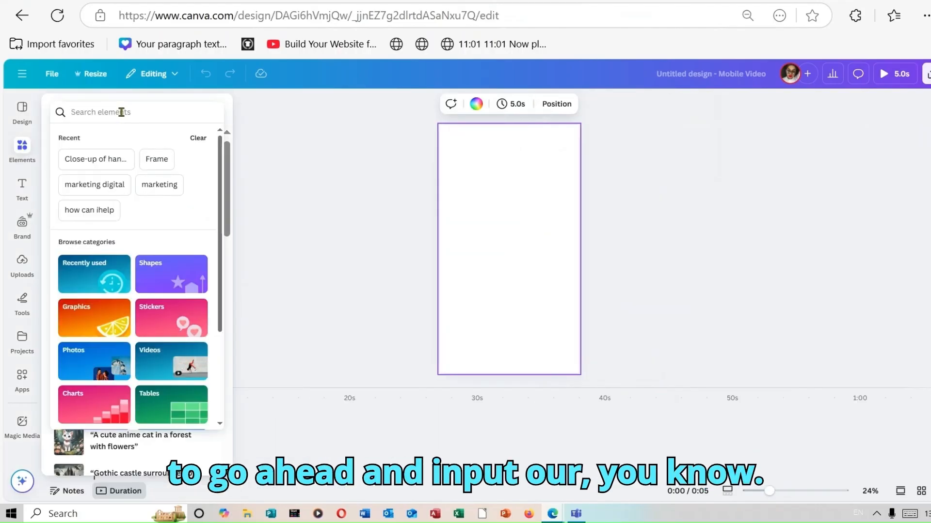
right_click(121, 112)
left_click(202, 238)
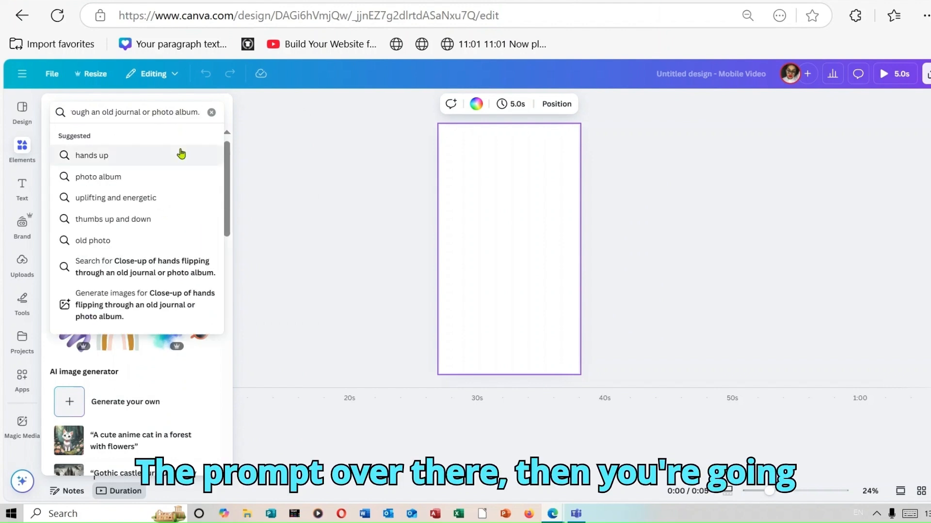
key("Return")
left_click(351, 167)
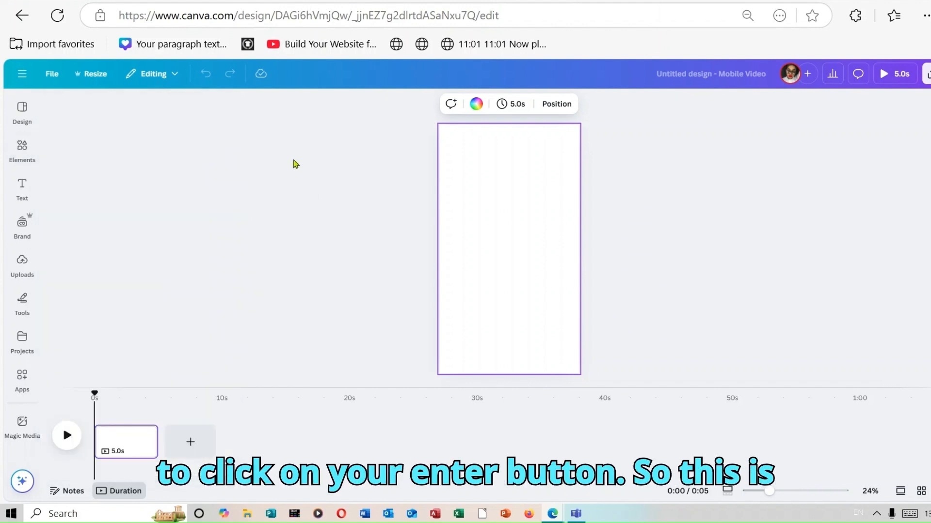
left_click(21, 148)
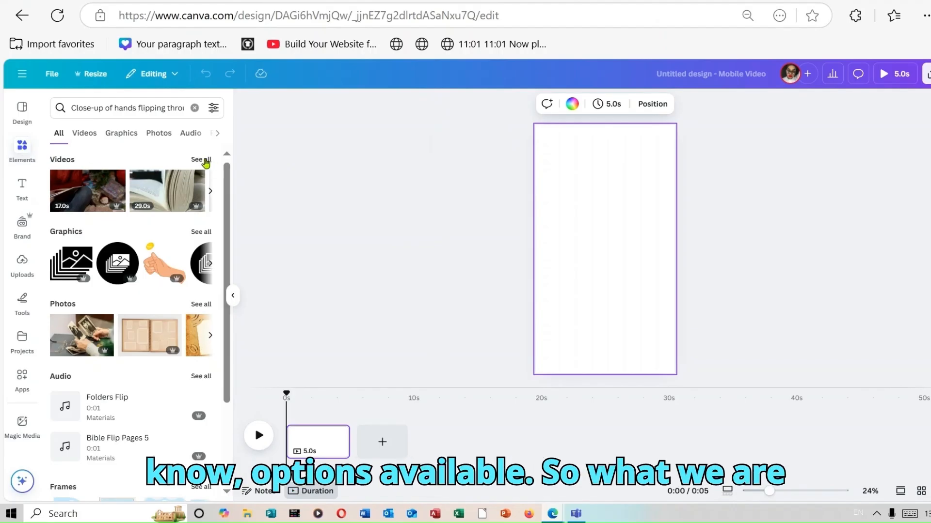
Show all video results and add the 40-second clip of a person leafing through a book to the blank page.
left_click(203, 159)
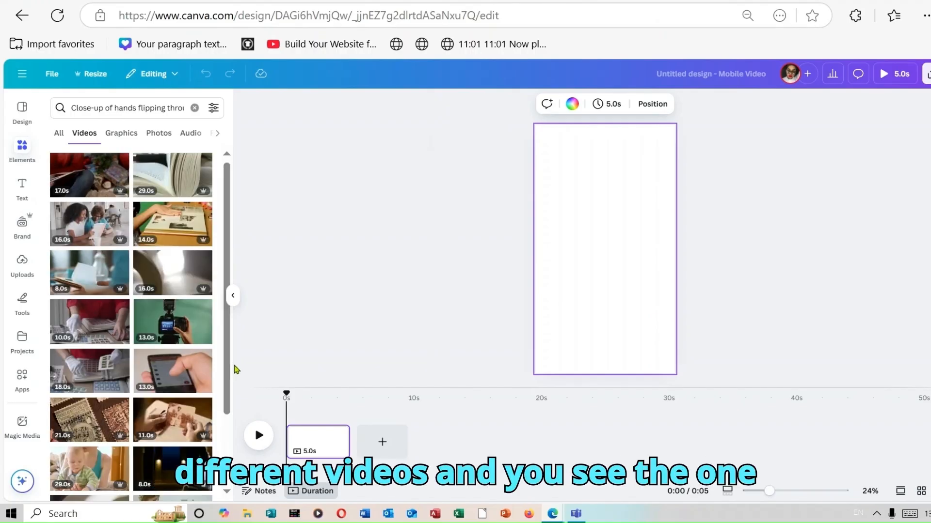
scroll(232, 436, "down", 2)
scroll(232, 436, "down", 1)
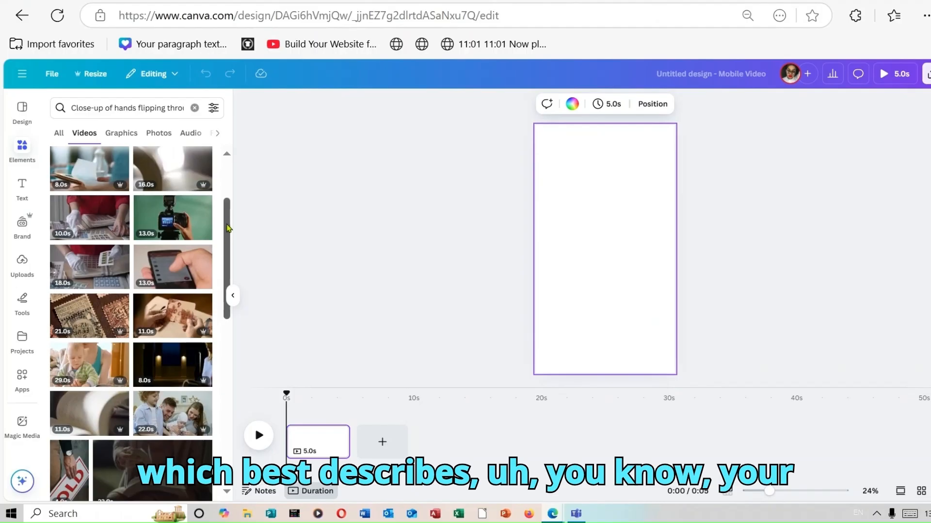
left_click_drag(227, 228, 226, 342)
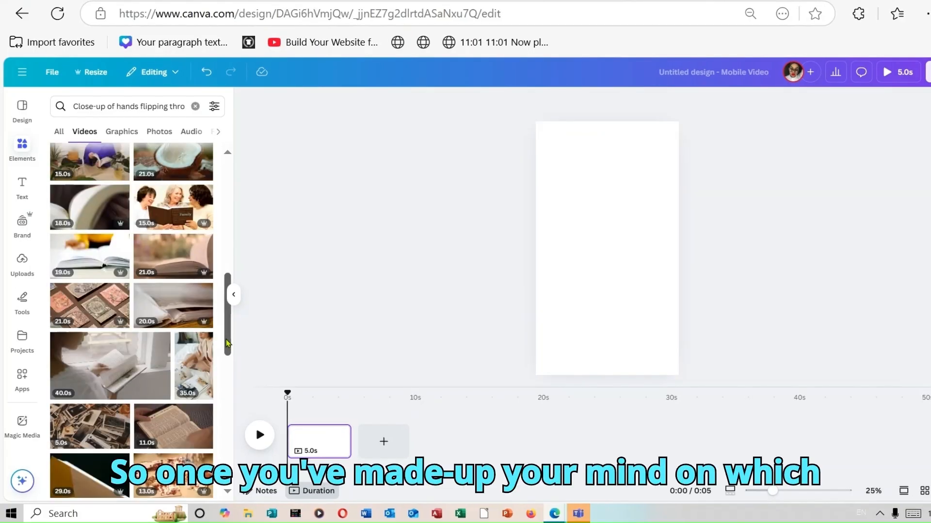
left_click(117, 373)
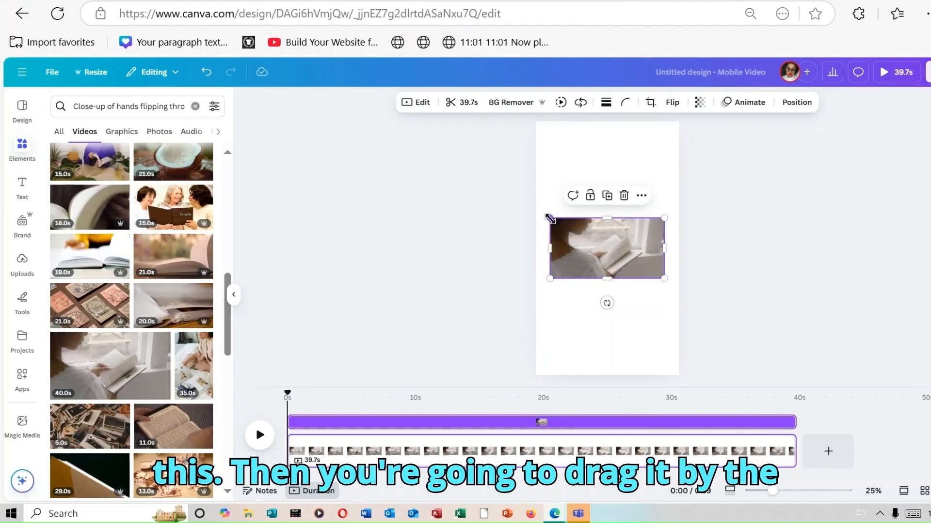
Enlarge the book clip to cover the whole page and reposition it so the open book and hand sit within the frame.
left_click_drag(548, 219, 294, 82)
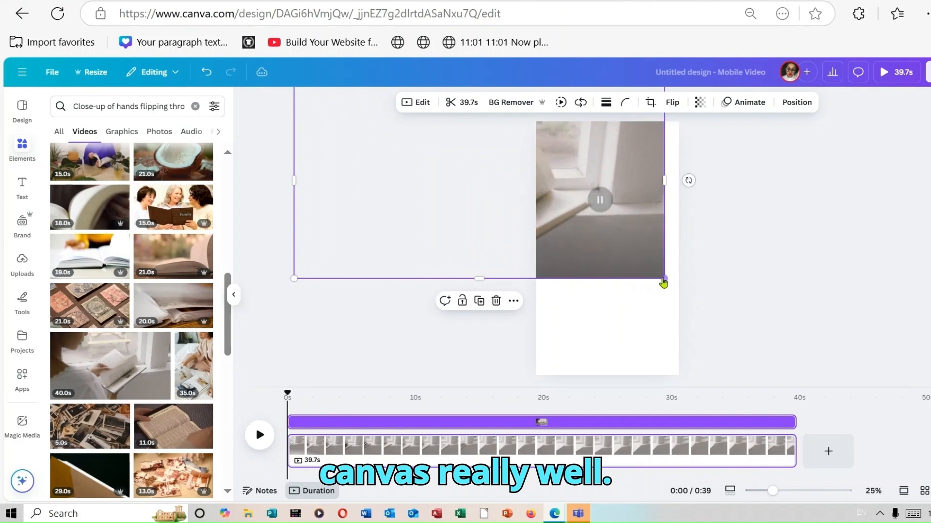
left_click_drag(667, 285, 809, 522)
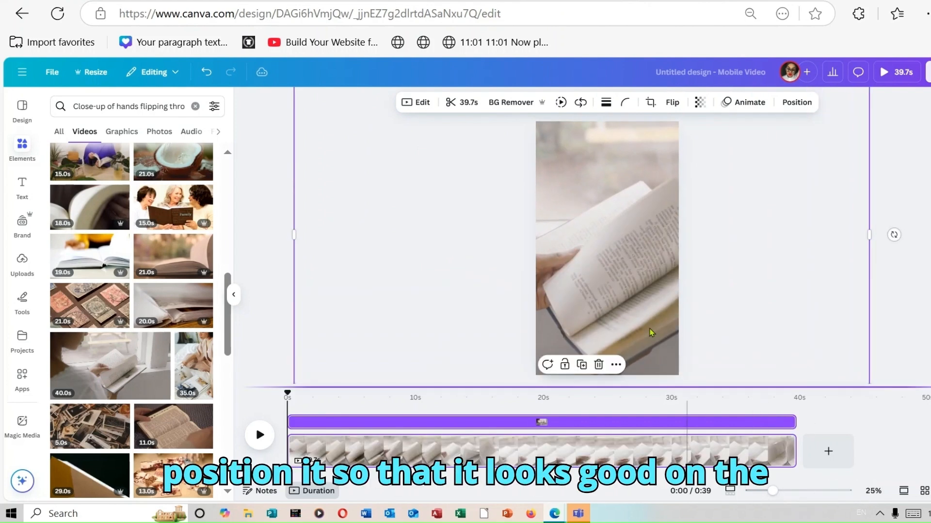
left_click_drag(625, 300, 606, 298)
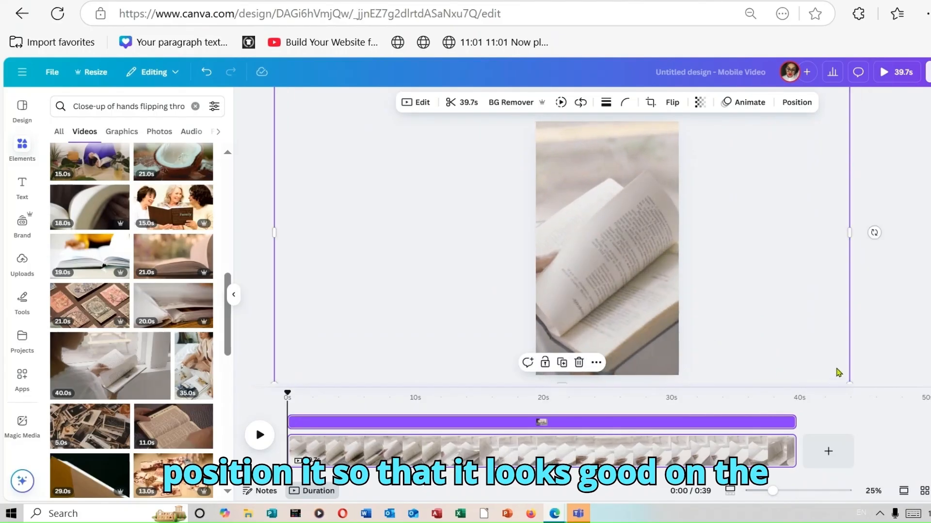
left_click_drag(846, 384, 803, 361)
left_click_drag(597, 294, 615, 310)
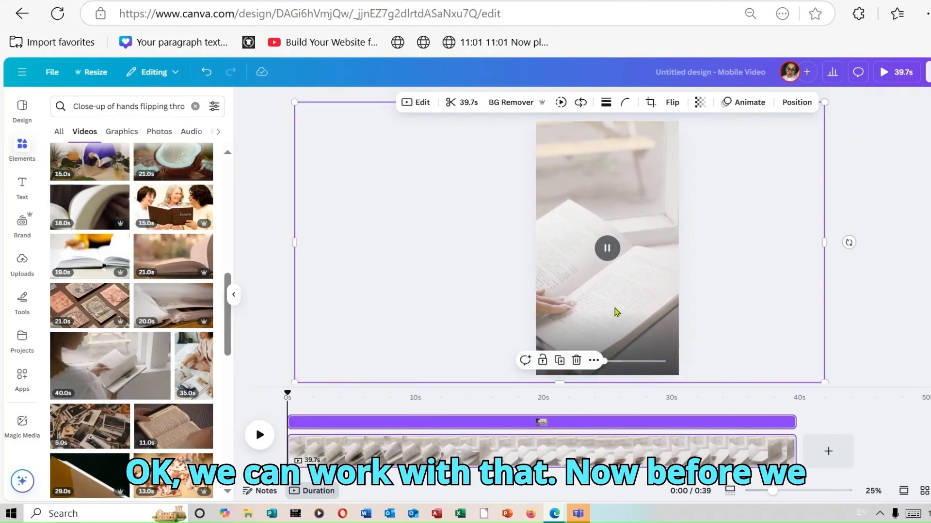
left_click(924, 243)
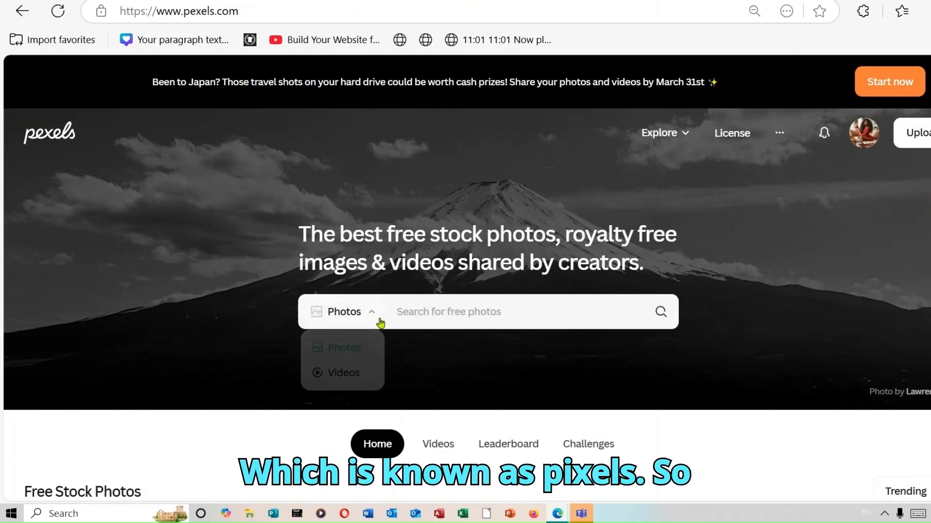
Search Pexels videos for "Close-up of hands flipping through an old journal or photo album." and look through the resulting clips.
mouse_move(371, 313)
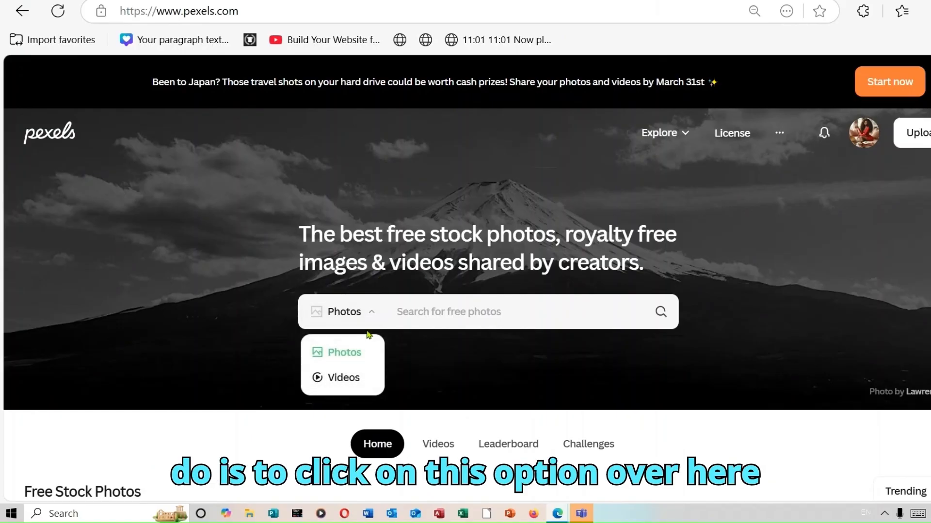
left_click(356, 383)
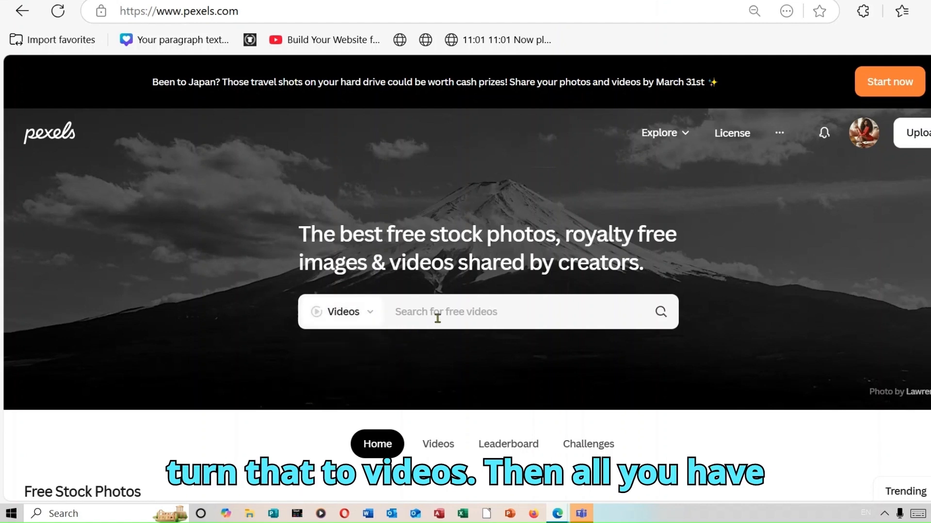
left_click(452, 315)
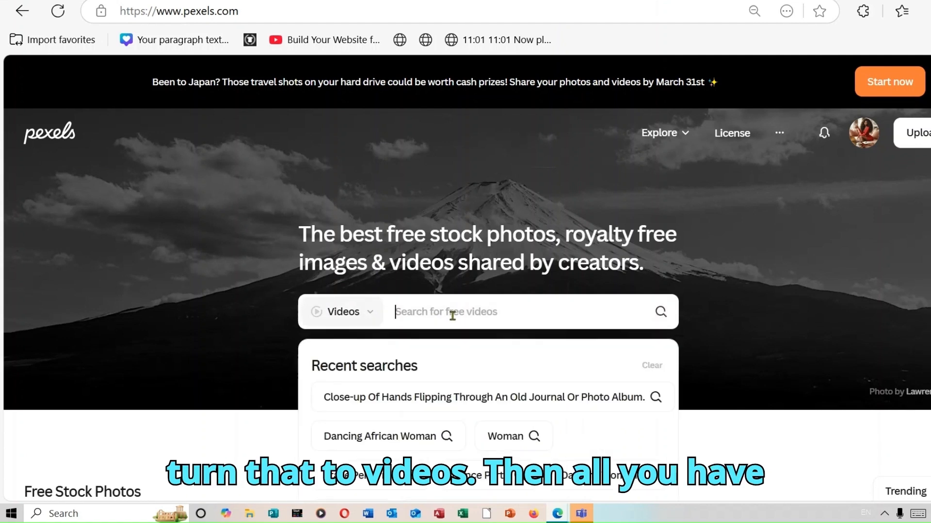
right_click(453, 315)
left_click(515, 165)
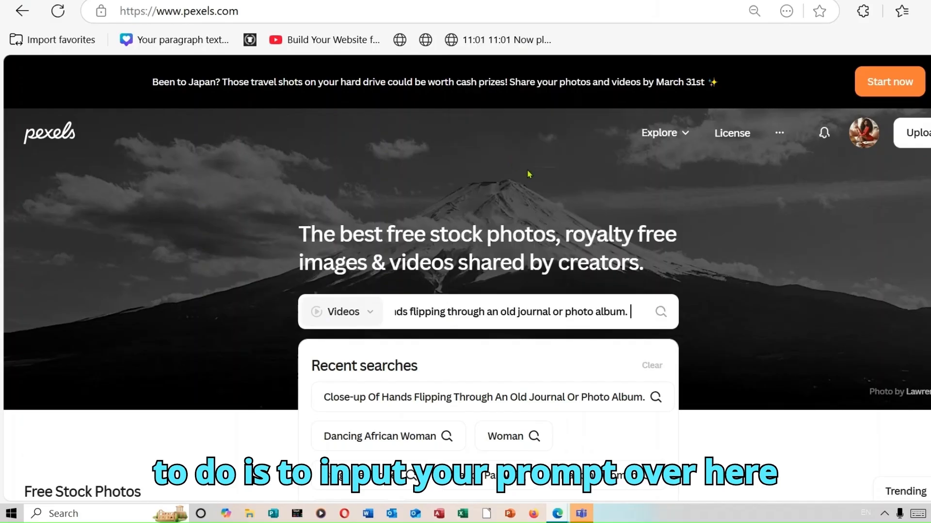
left_click(660, 312)
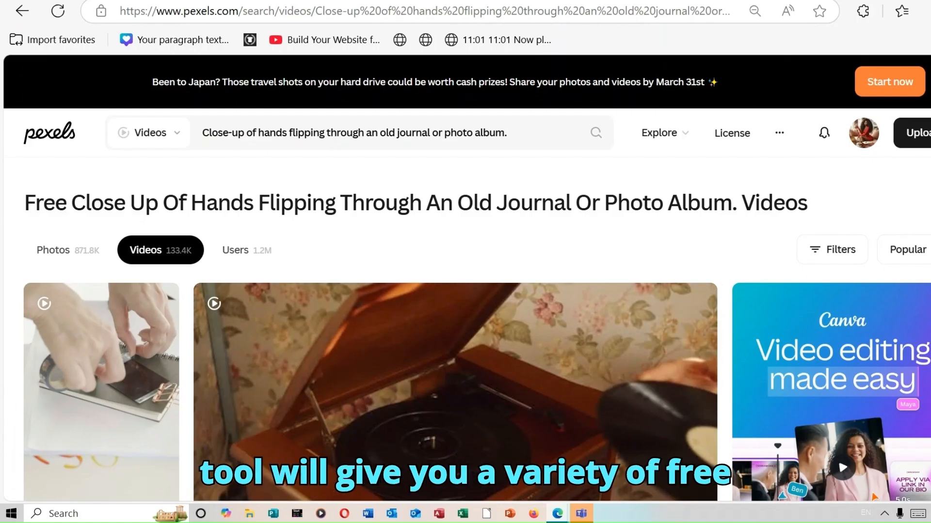
scroll(477, 329, "down", 8)
scroll(477, 330, "down", 6)
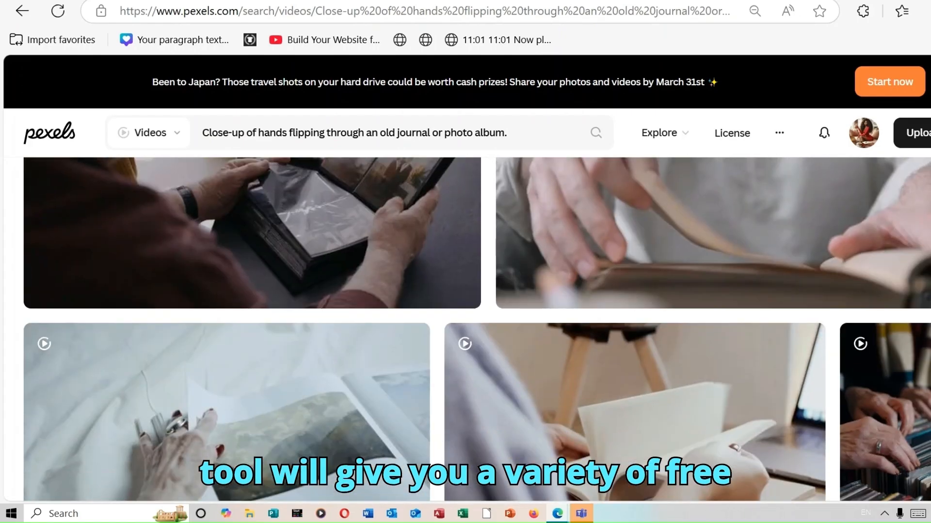
scroll(476, 329, "down", 10)
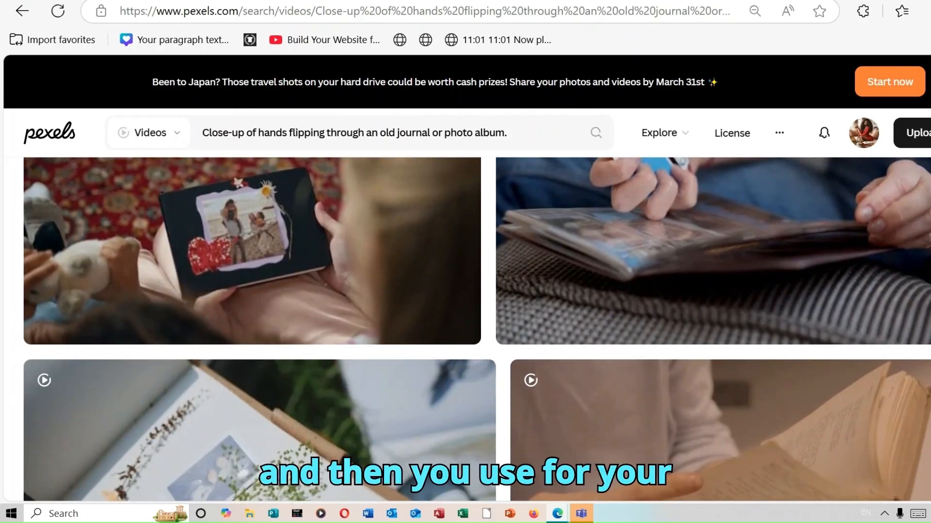
scroll(477, 329, "down", 8)
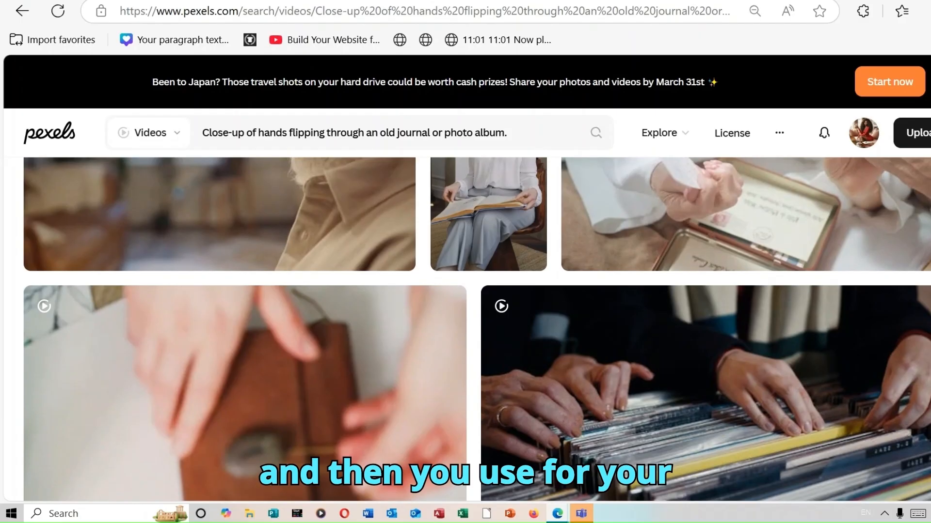
scroll(477, 329, "down", 8)
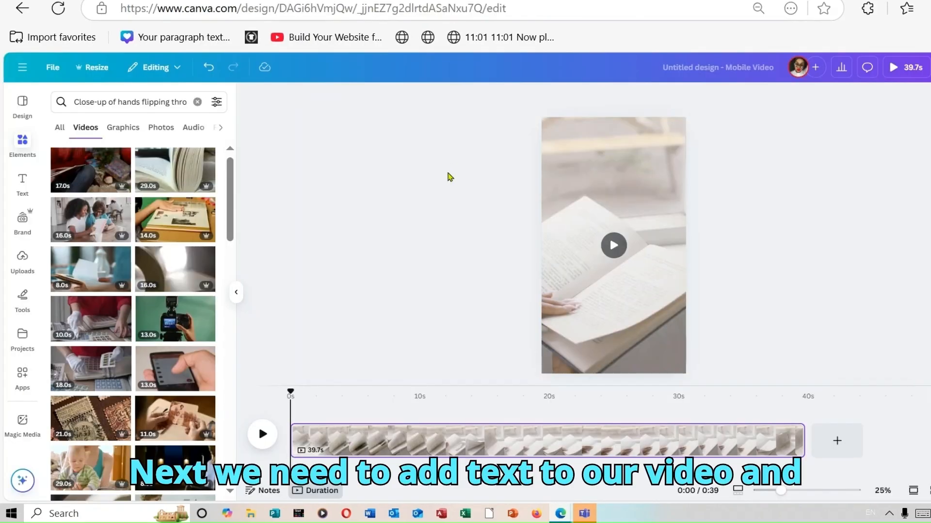
Add a heading to the Canva page and copy Scene 1's text overlay, "10 things I wish I knew at 20…", from the Google Docs script.
left_click(30, 188)
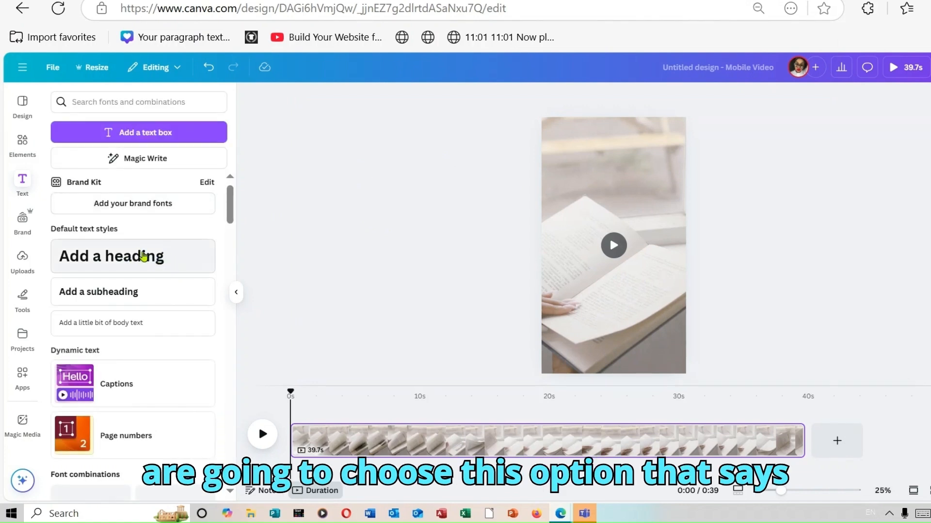
left_click(183, 263)
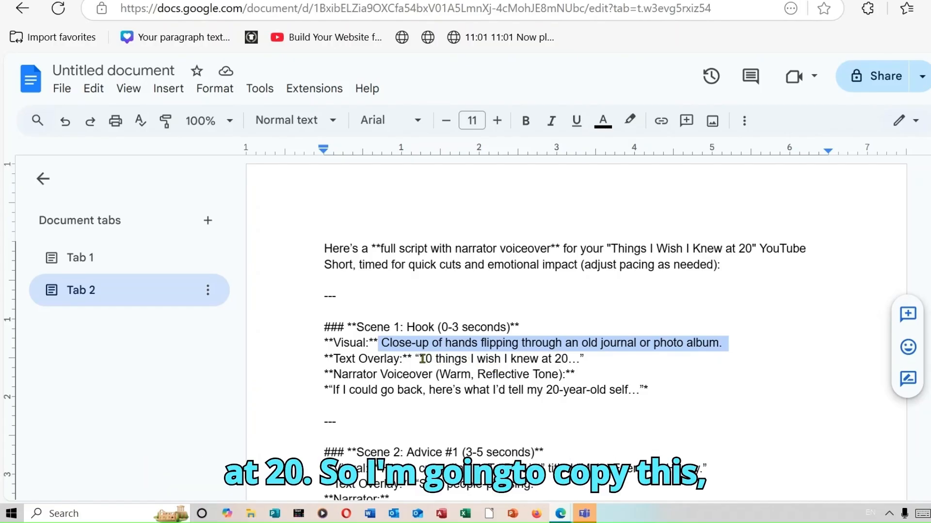
left_click_drag(419, 357, 577, 360)
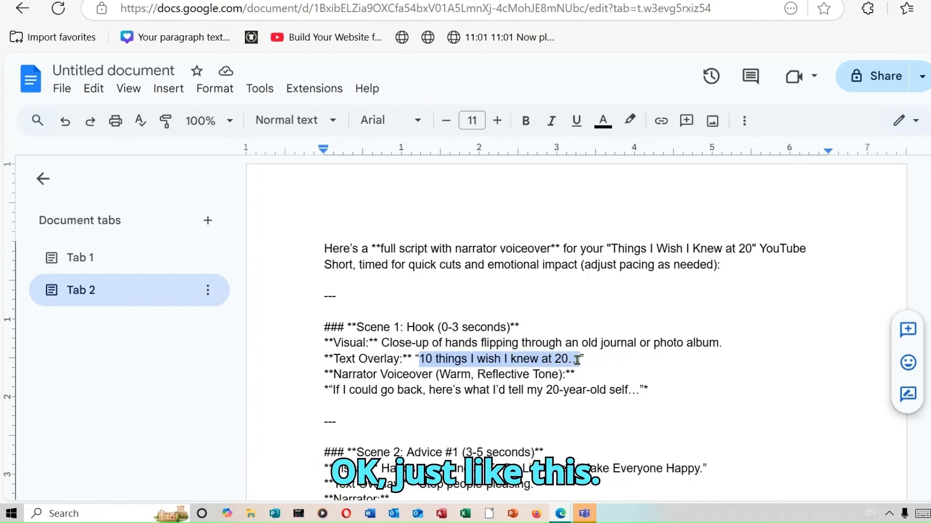
right_click(557, 359)
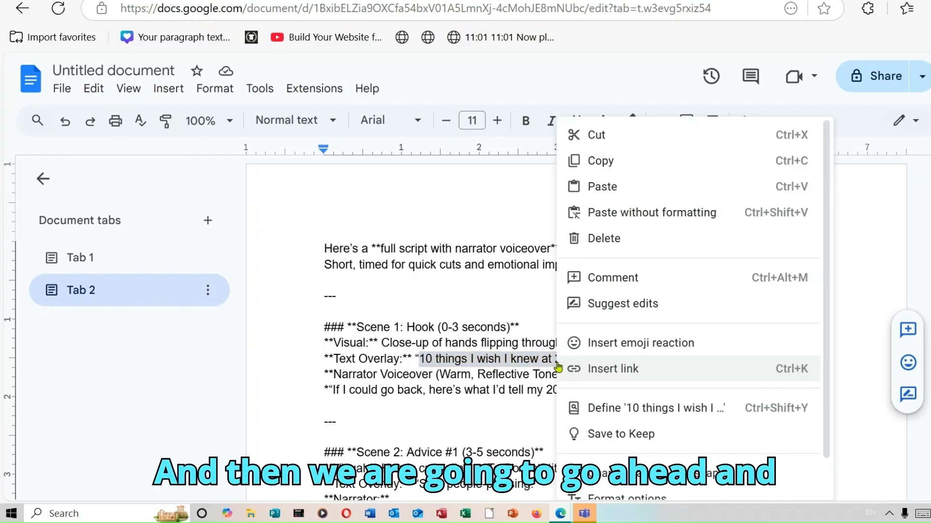
left_click(600, 161)
Back in Canva, replace the heading's placeholder with the copied "10 things I wish I knew at 20…" and move it to the top of the page.
key("ctrl+Tab")
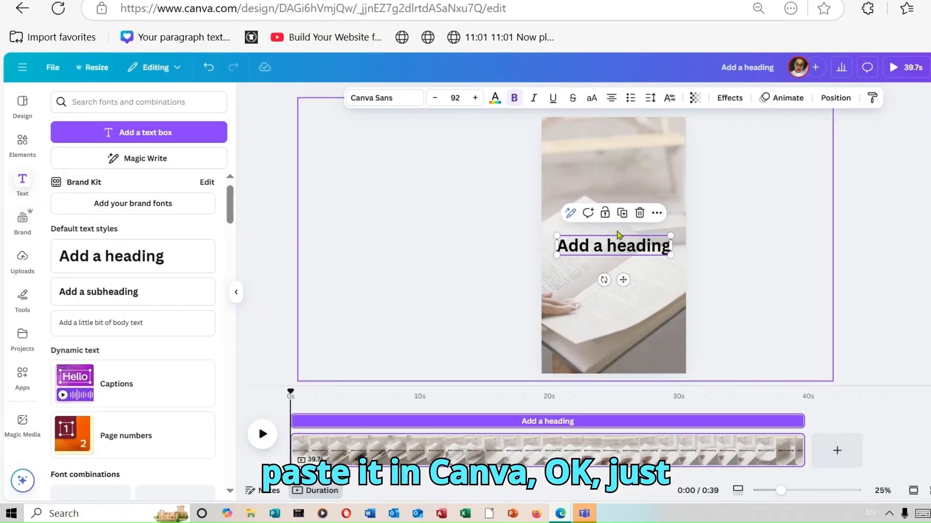
triple_click(567, 250)
right_click(568, 248)
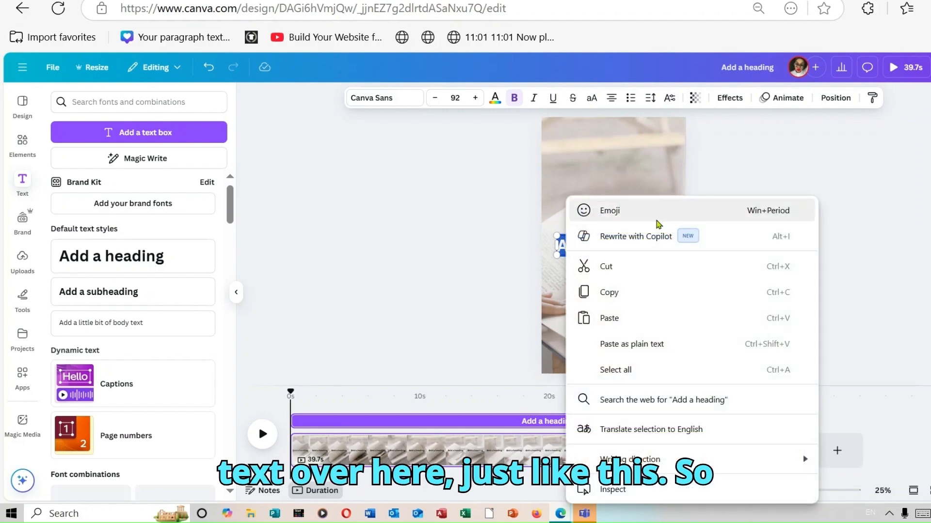
left_click(662, 324)
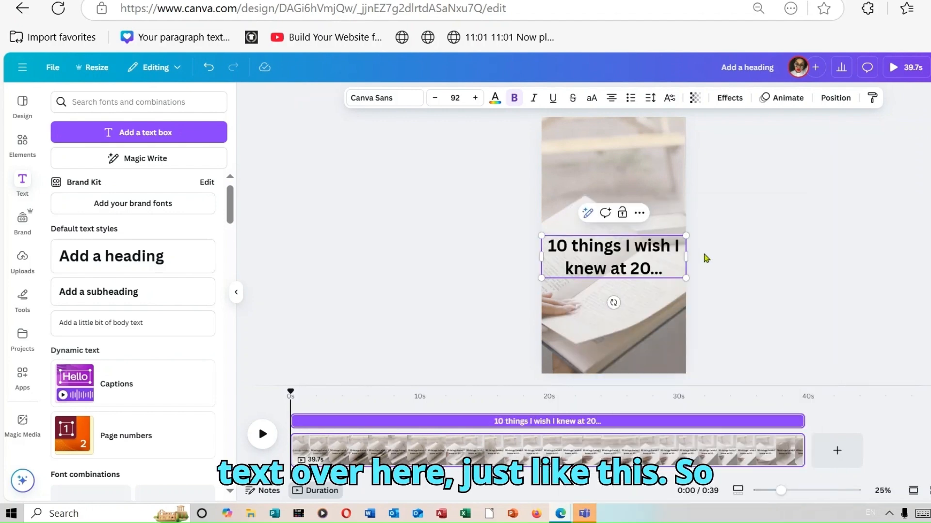
left_click(852, 251)
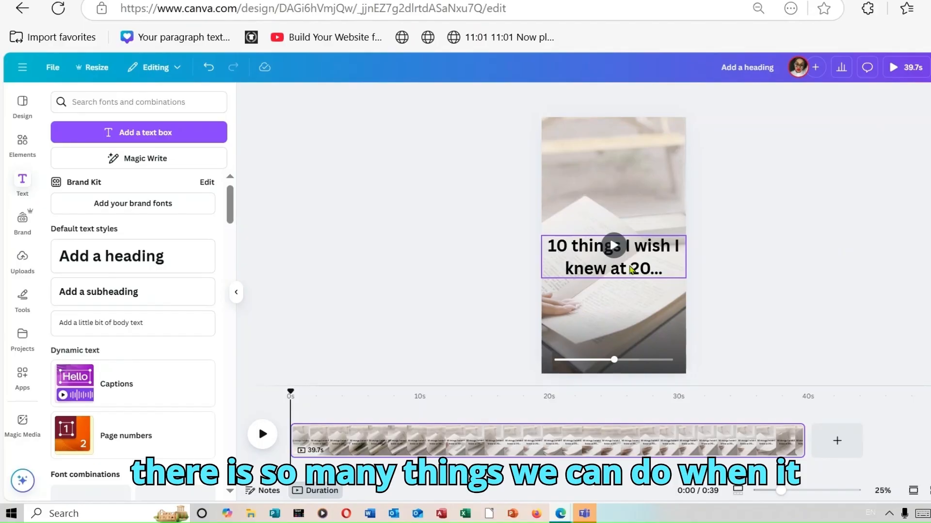
left_click_drag(625, 266, 631, 162)
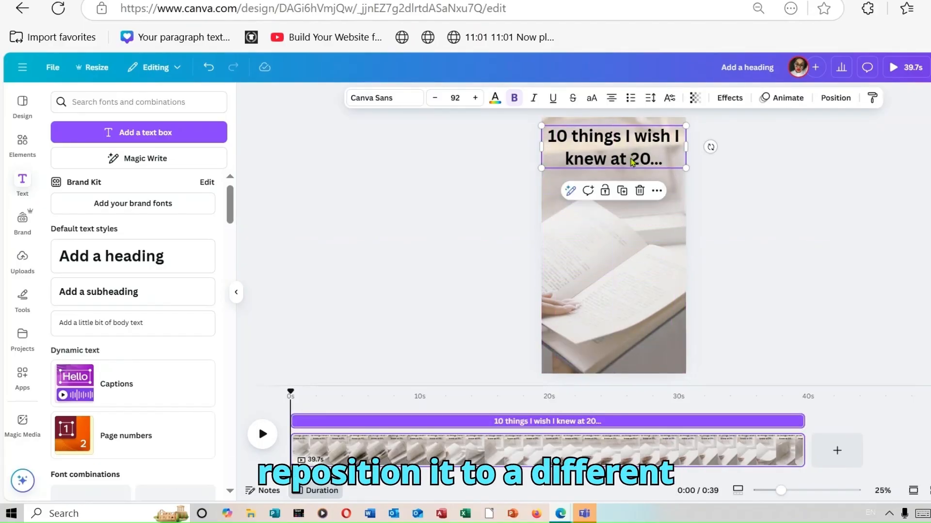
left_click(790, 180)
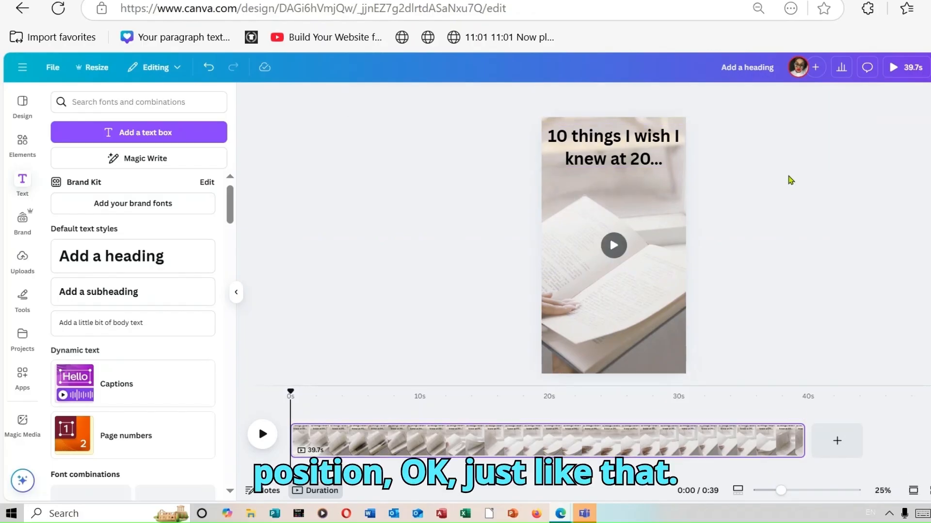
Change the heading's font to Archivo Black and shrink its text box to a font size of about 82.8.
left_click(628, 143)
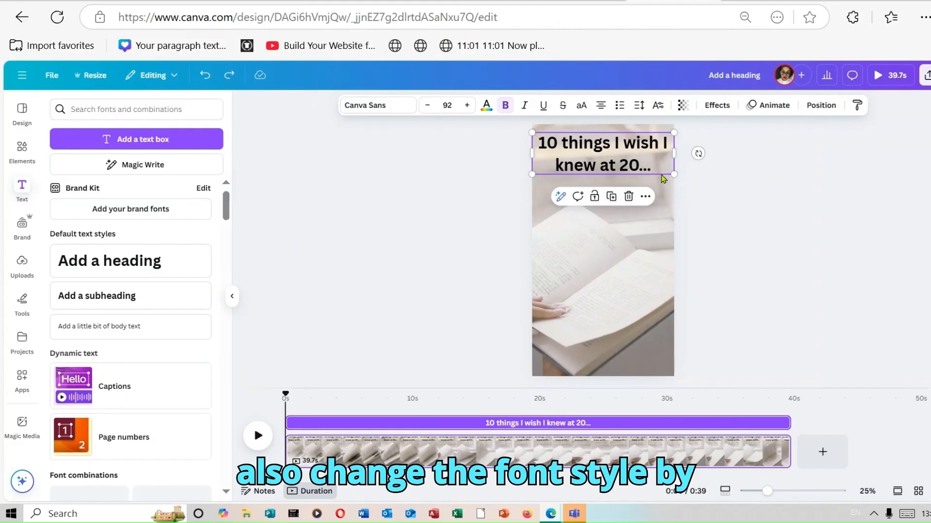
left_click(383, 104)
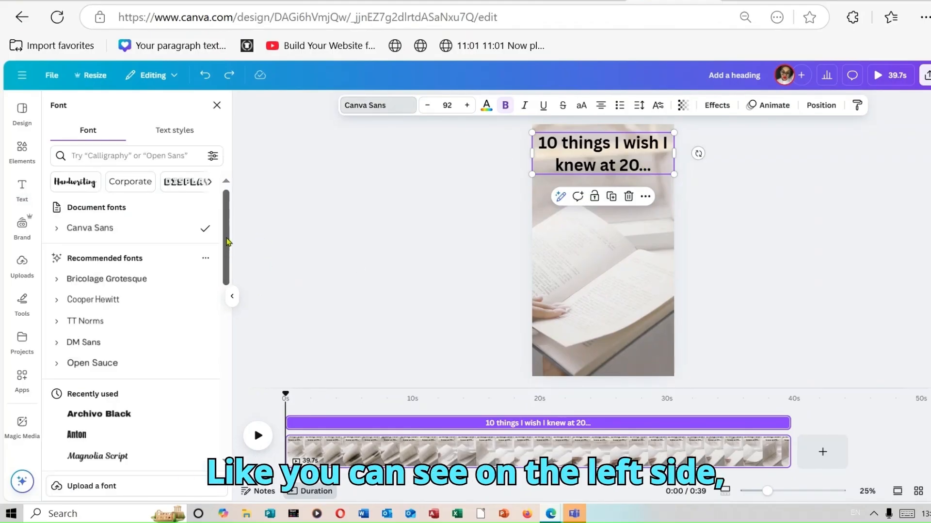
left_click_drag(228, 242, 228, 304)
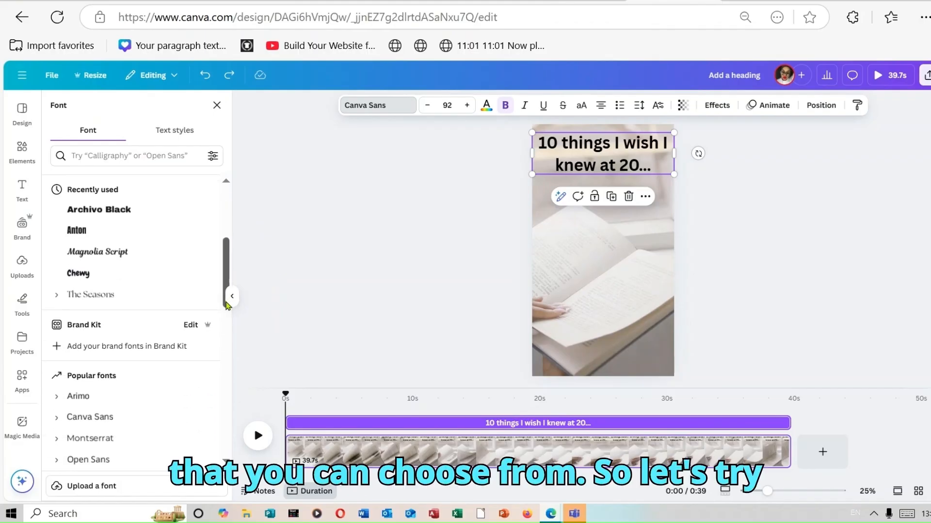
left_click(117, 220)
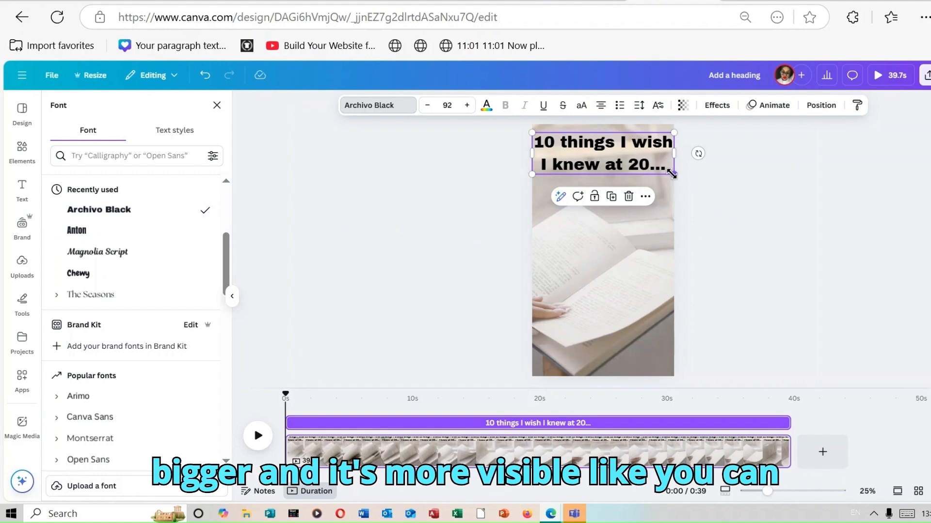
left_click_drag(672, 174, 637, 162)
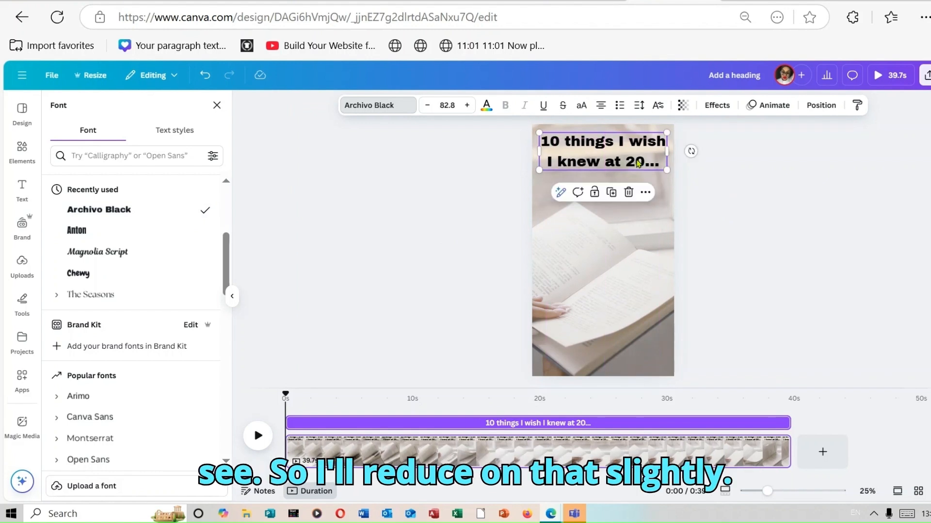
Try orange, light orange and yellow default text colours on the heading.
left_click(488, 110)
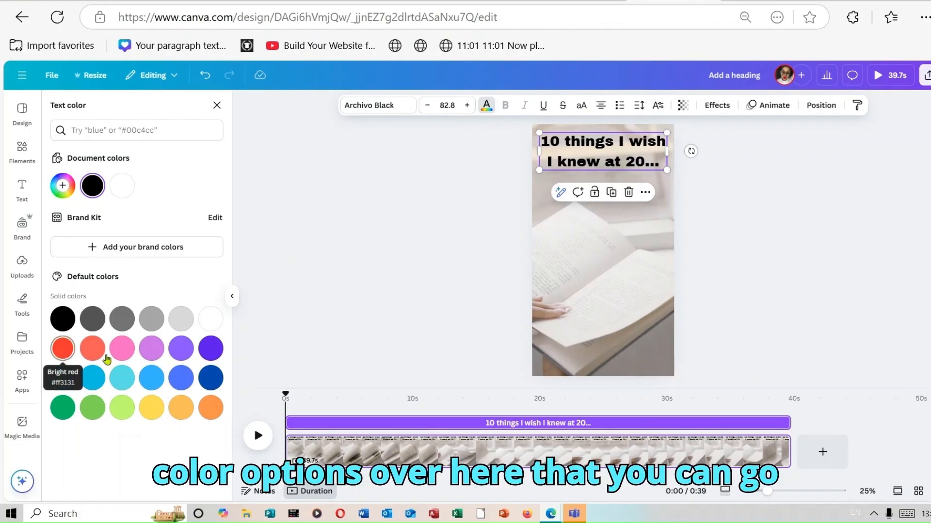
left_click(215, 410)
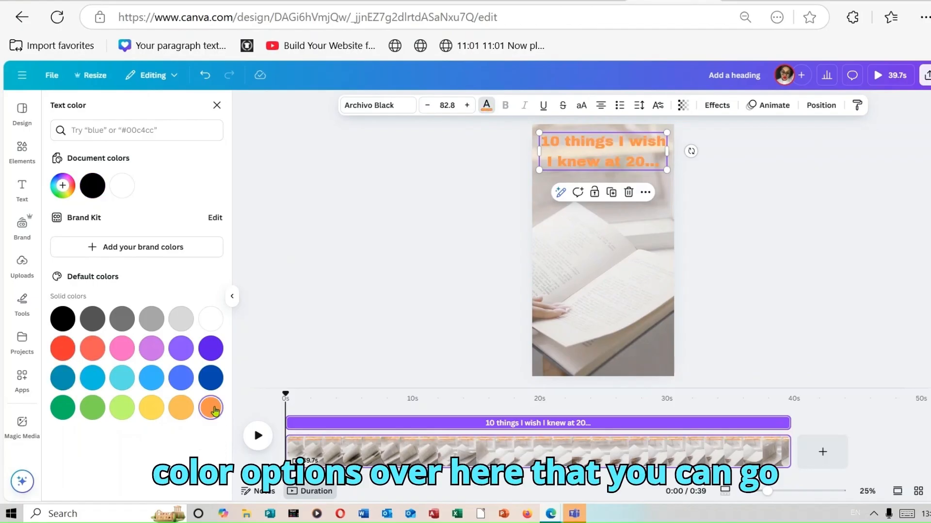
left_click(183, 411)
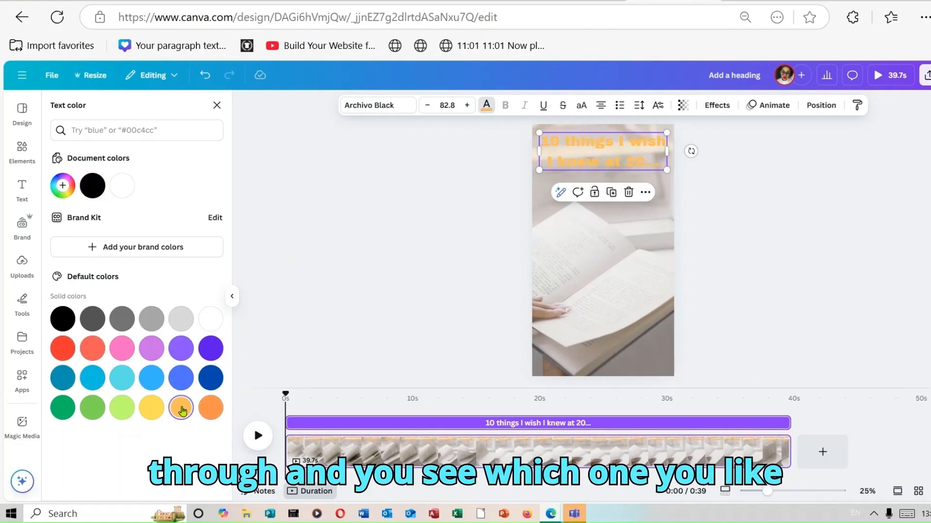
left_click(163, 412)
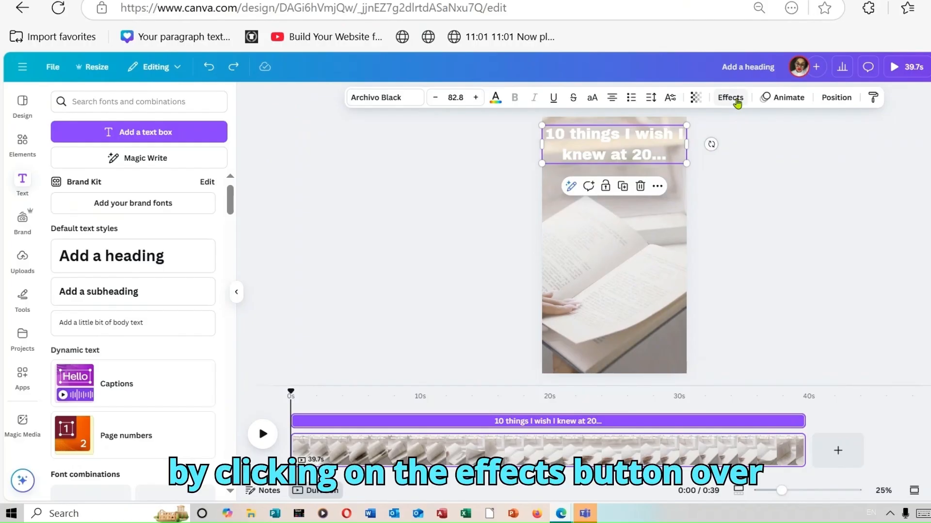
Try a black Outline effect on the heading, and switch it to the Background effect in black.
left_click(737, 102)
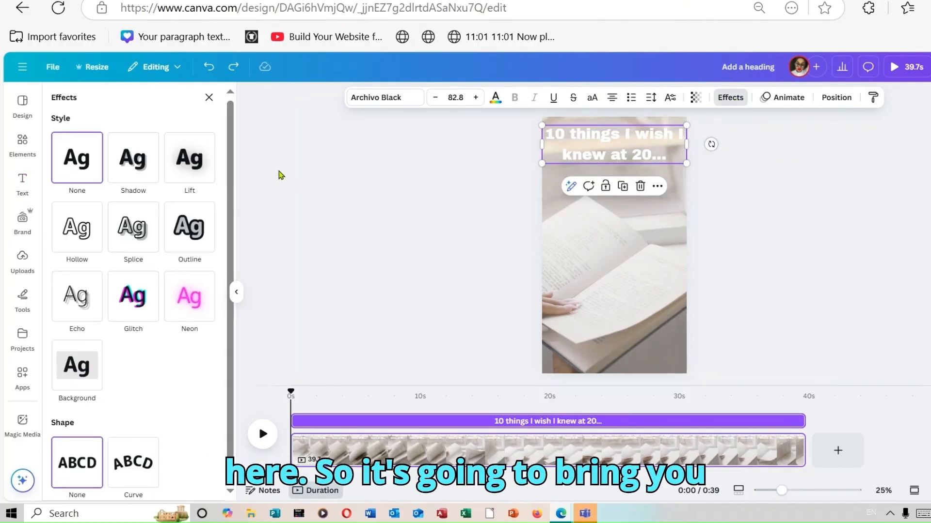
left_click(186, 228)
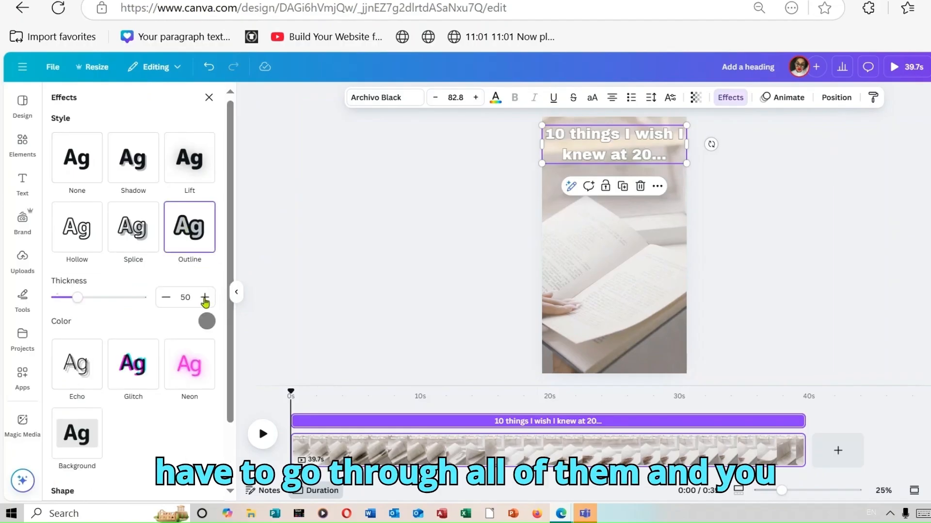
left_click(206, 321)
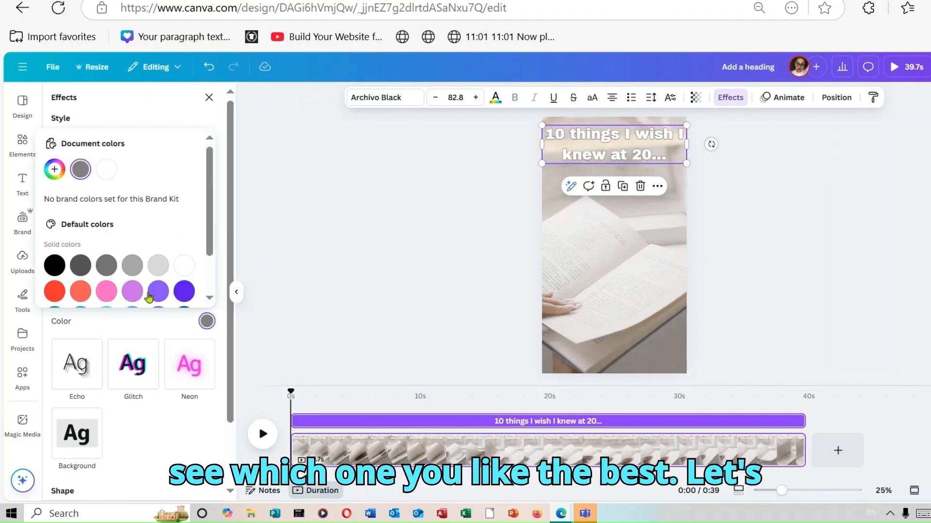
left_click(55, 266)
left_click(81, 441)
left_click(81, 440)
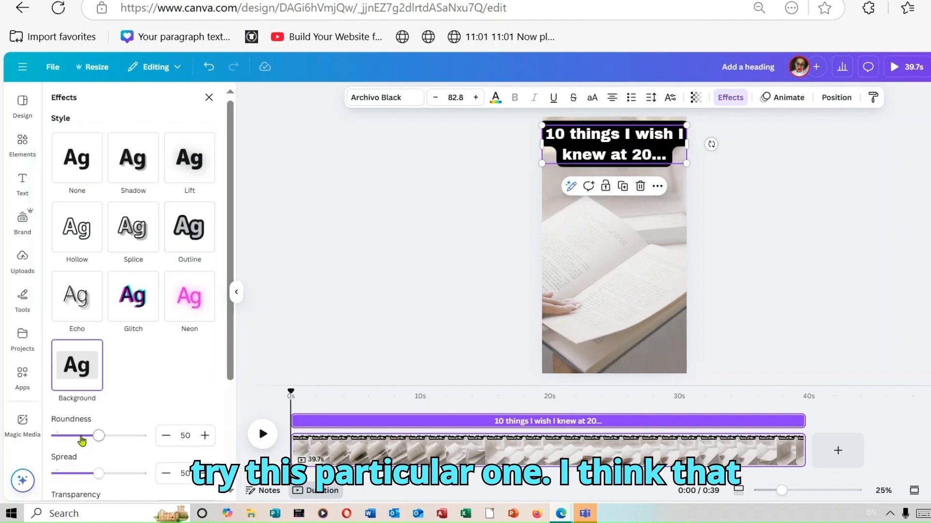
Try light orange, yellow and red for the heading's background colour, and set it back to black.
scroll(234, 364, "down", 3)
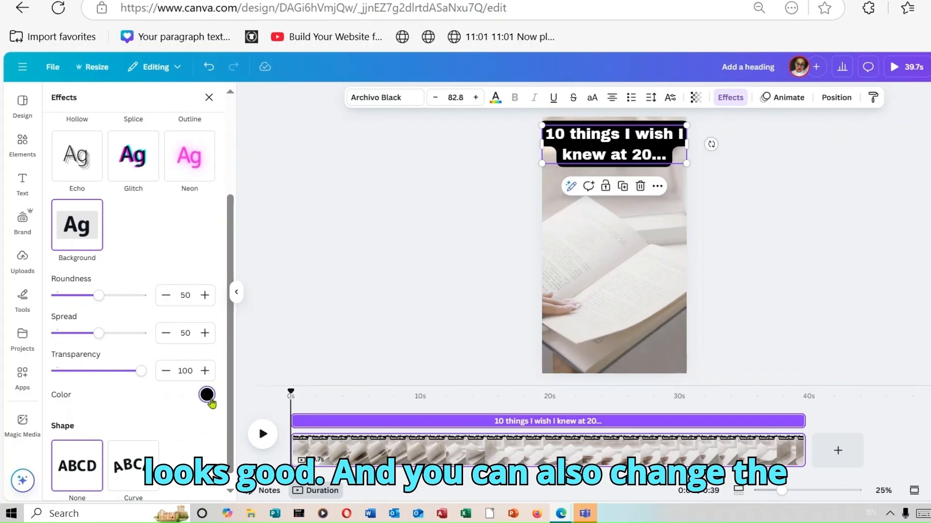
left_click(207, 395)
scroll(214, 299, "down", 2)
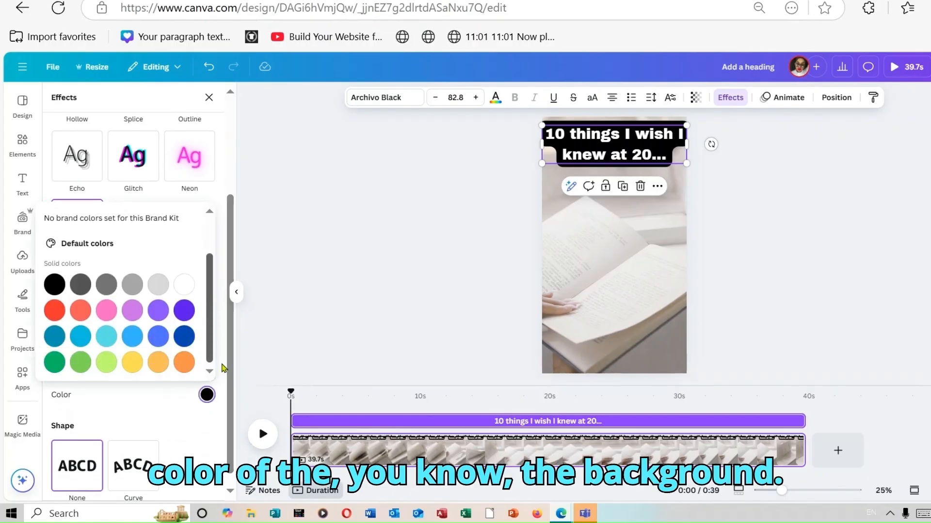
left_click(160, 367)
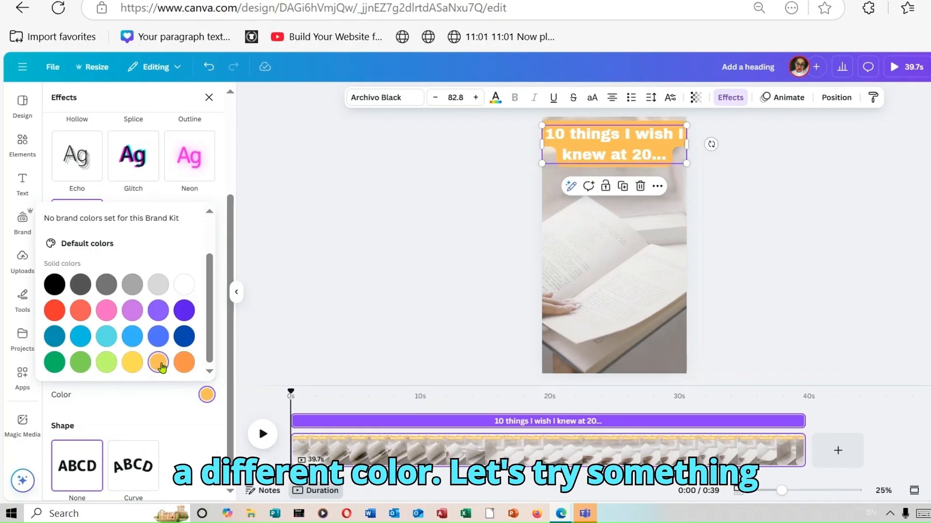
left_click(138, 363)
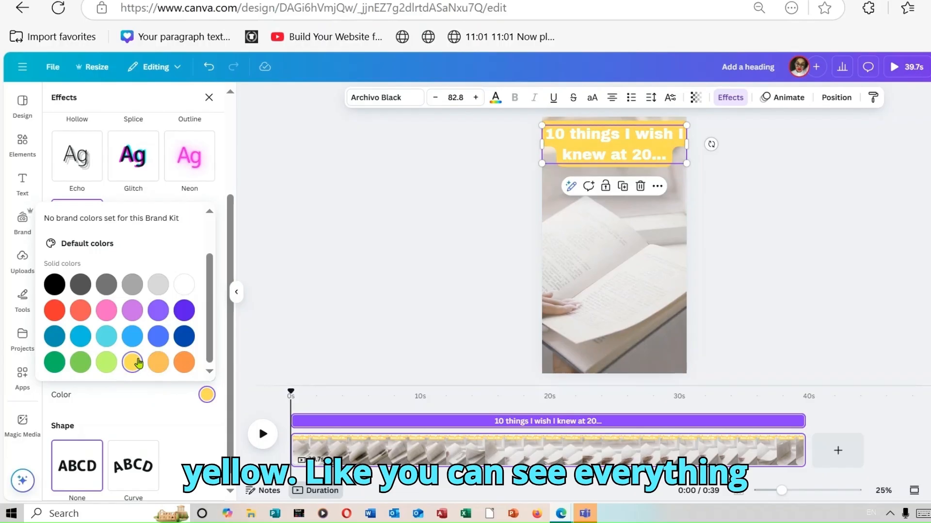
left_click(54, 310)
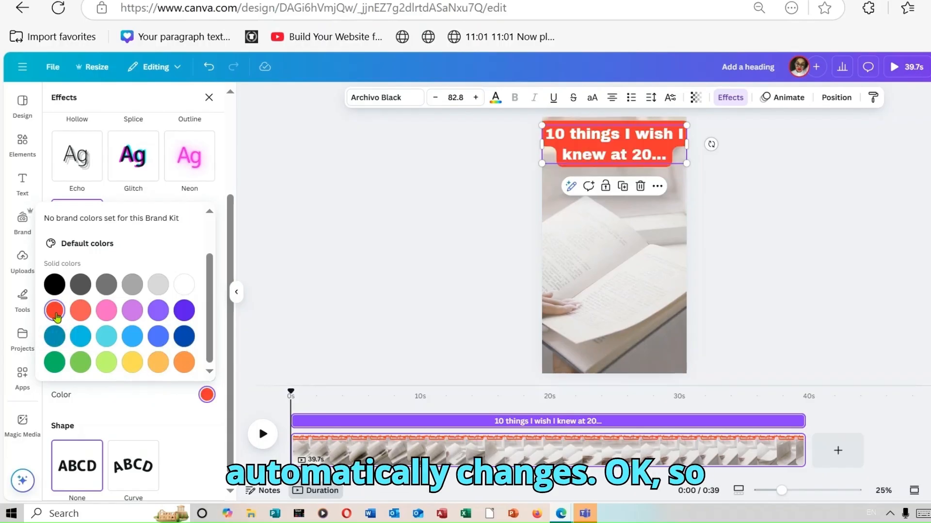
left_click(55, 285)
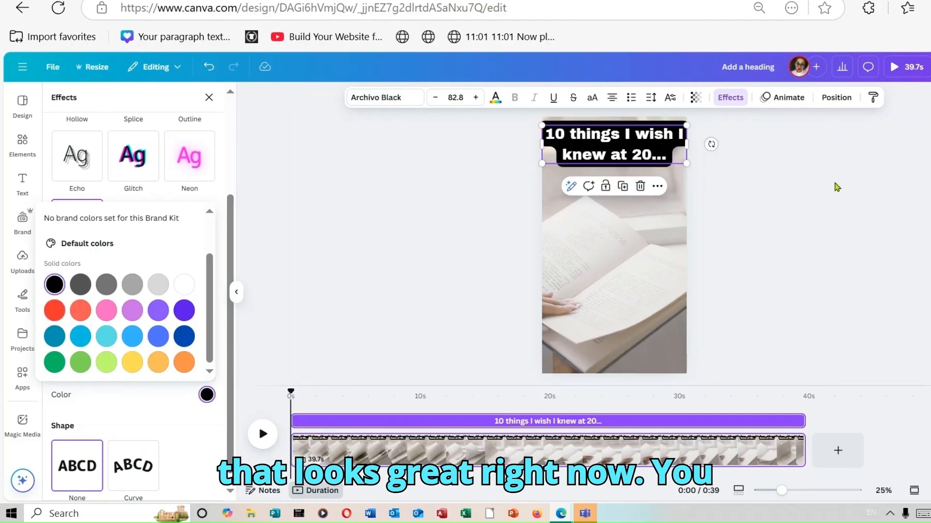
Apply the Burst text animation on enter to the heading and close the animation options.
left_click(800, 102)
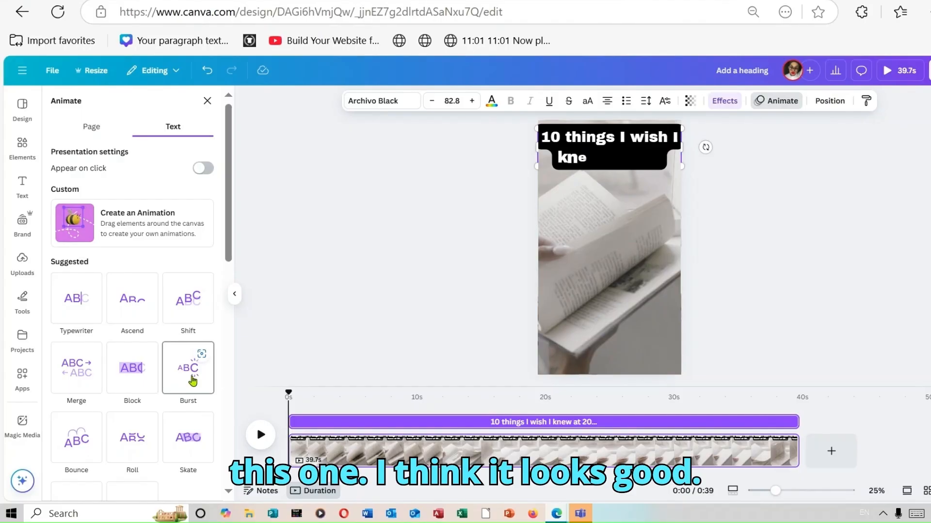
left_click(192, 380)
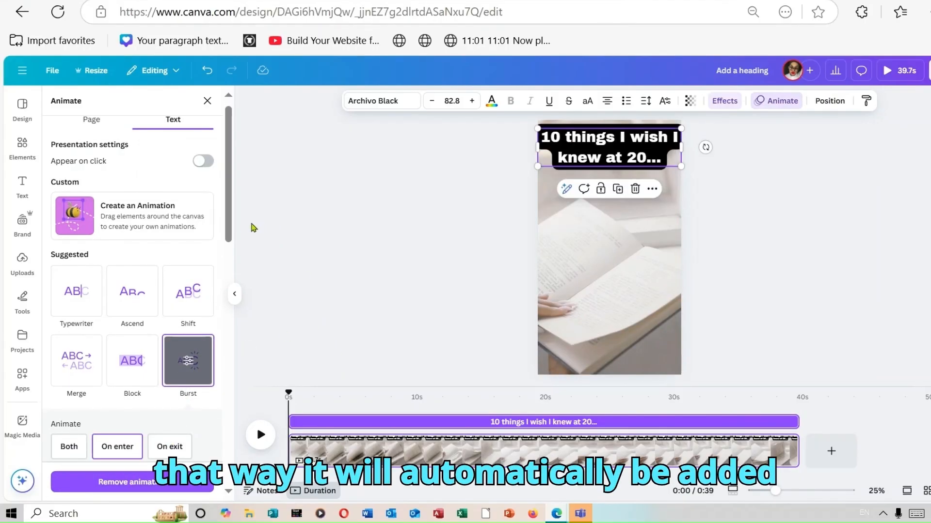
scroll(237, 245, "down", 10)
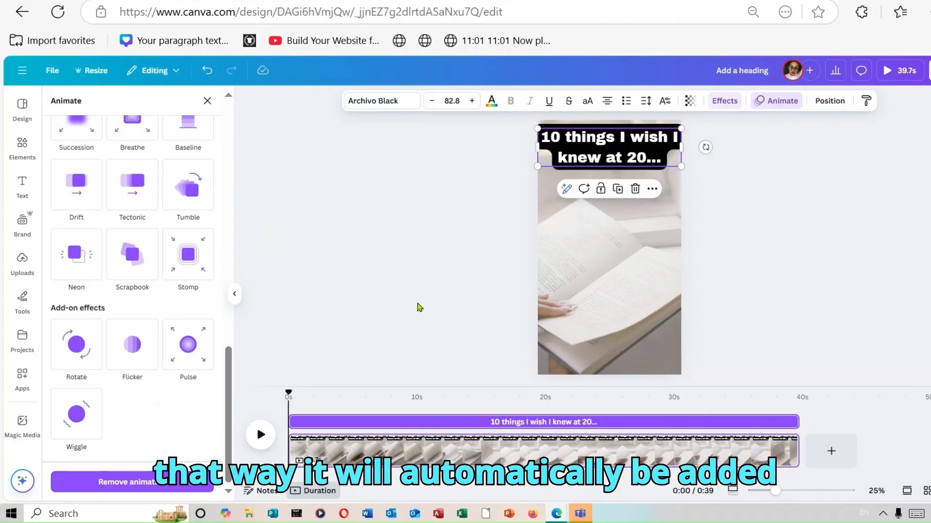
left_click(420, 228)
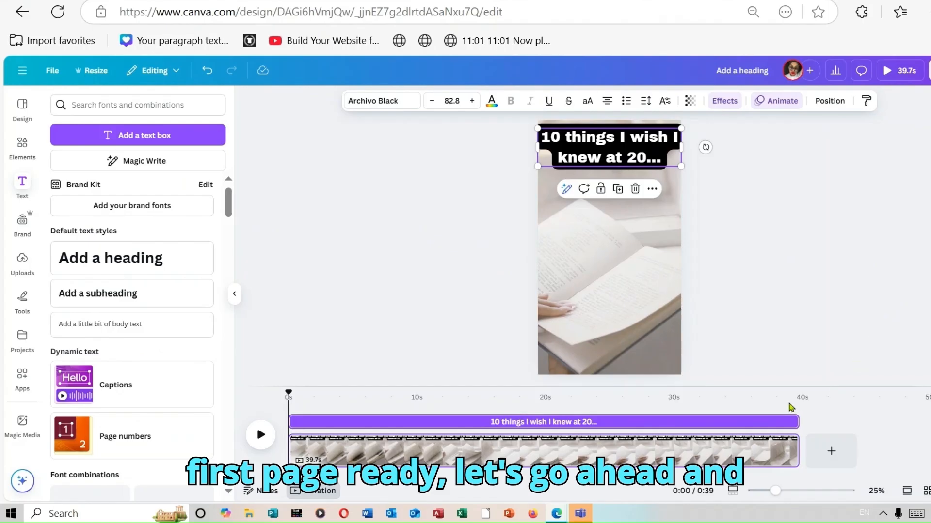
Trim the first page to 3.0 seconds and add a blank second page lasting 3.0 seconds.
mouse_move(793, 442)
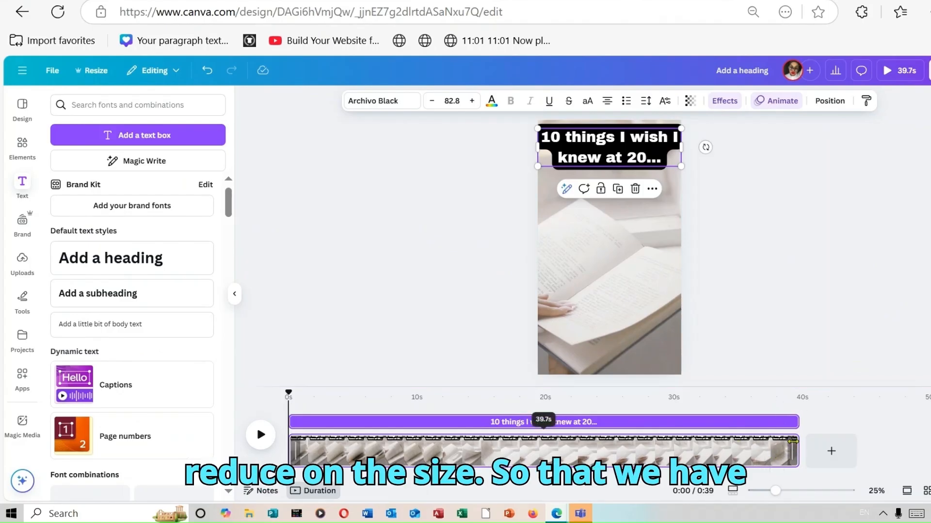
left_click_drag(793, 442, 320, 451)
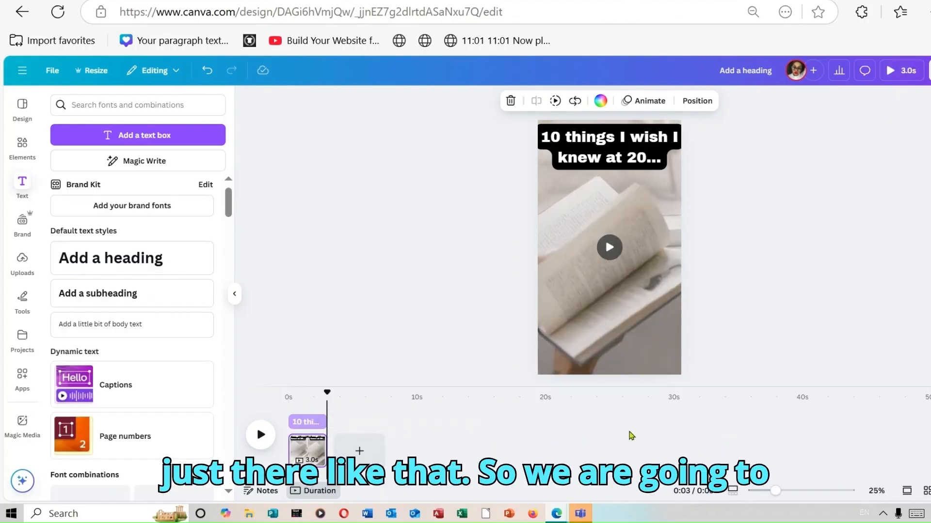
left_click(359, 446)
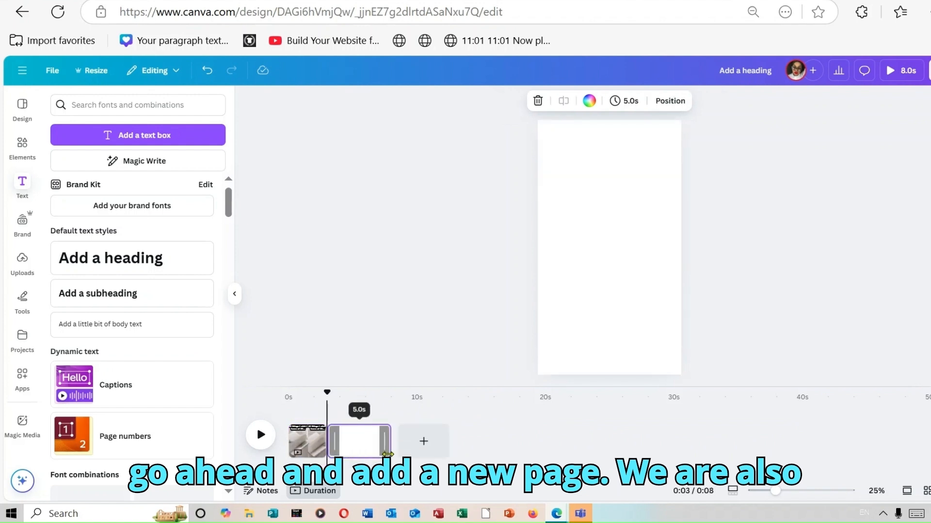
left_click_drag(388, 454, 366, 454)
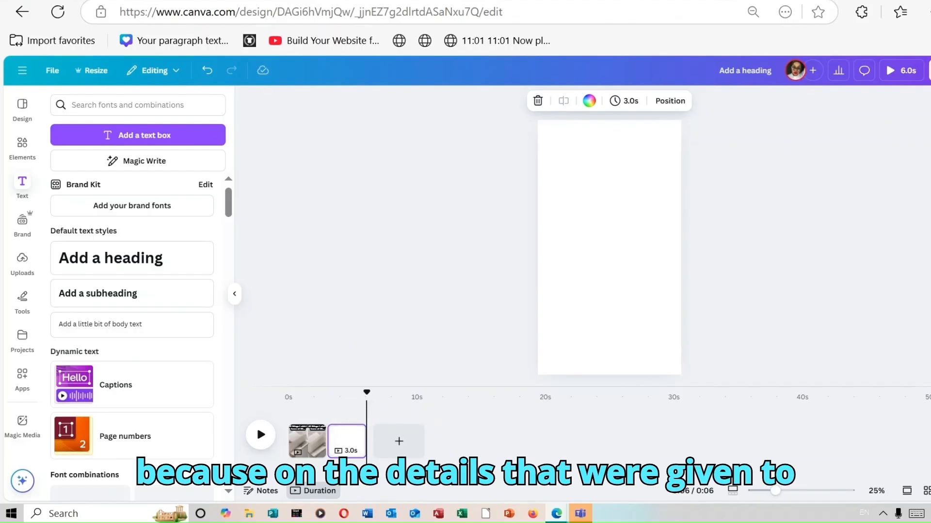
Look up Scene 2's visual description in the Google Docs script and return to Canva.
key("ctrl+Tab")
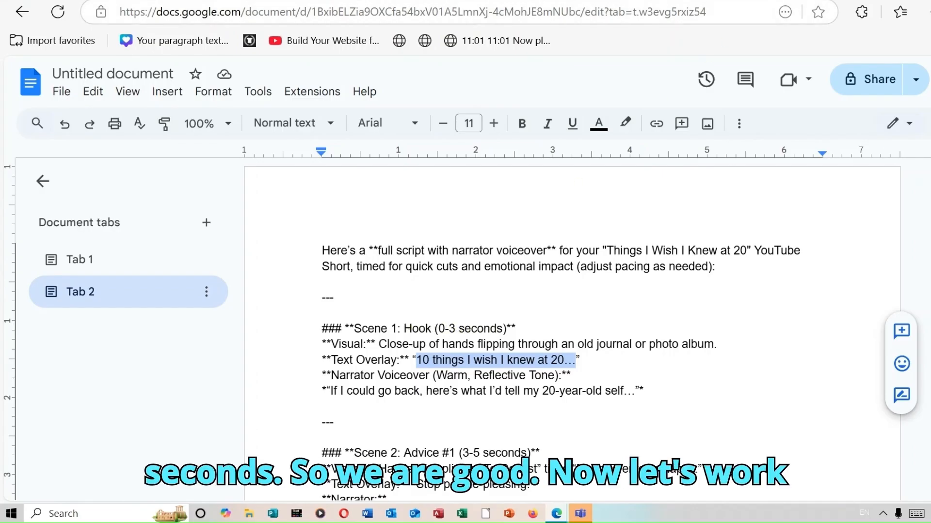
key("ctrl+shift+Tab")
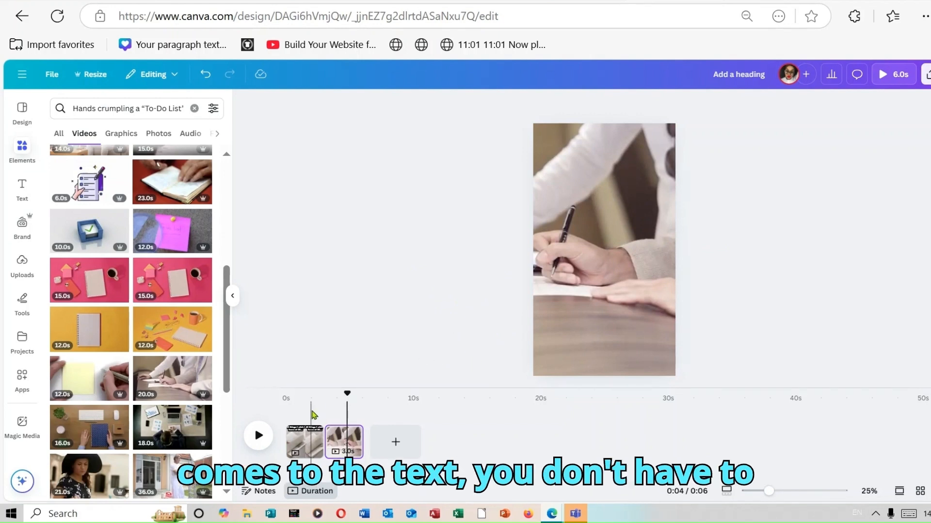
Copy the styled heading from the first page and paste it onto the second page's clip.
left_click(313, 415)
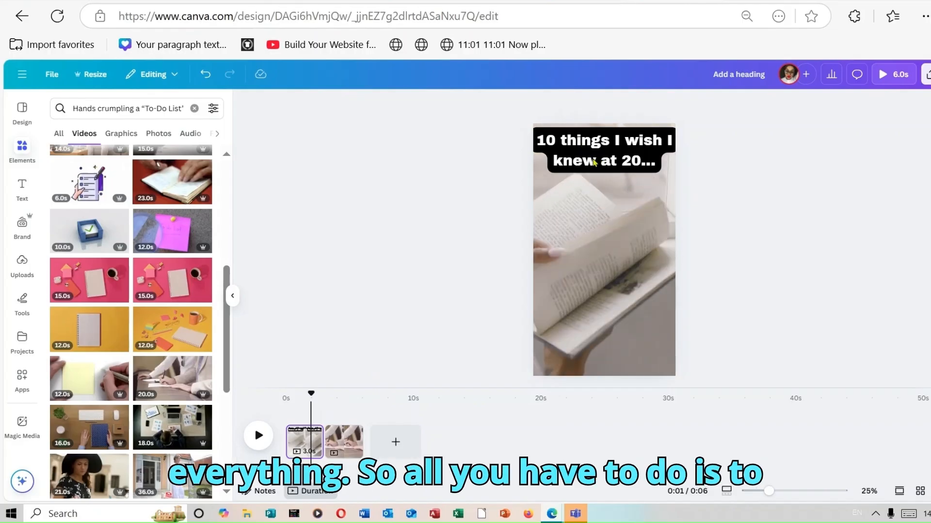
left_click(593, 162)
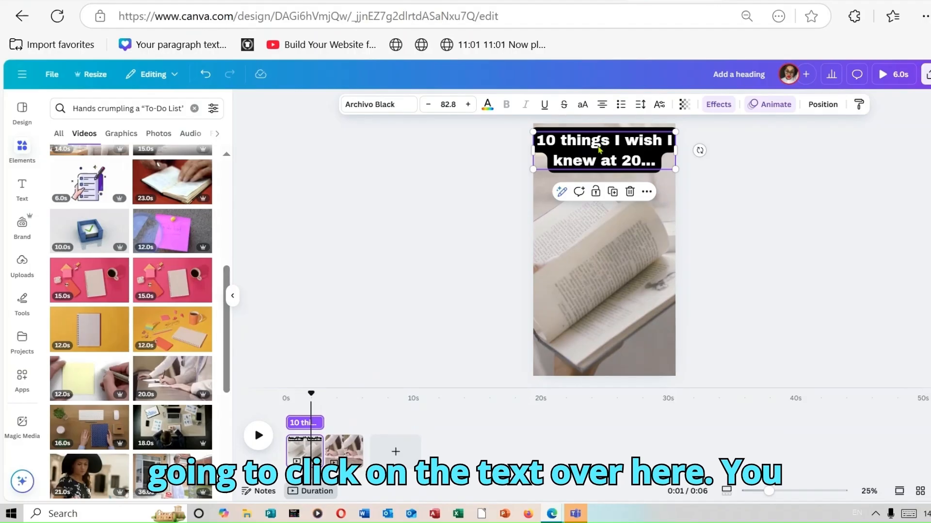
right_click(599, 147)
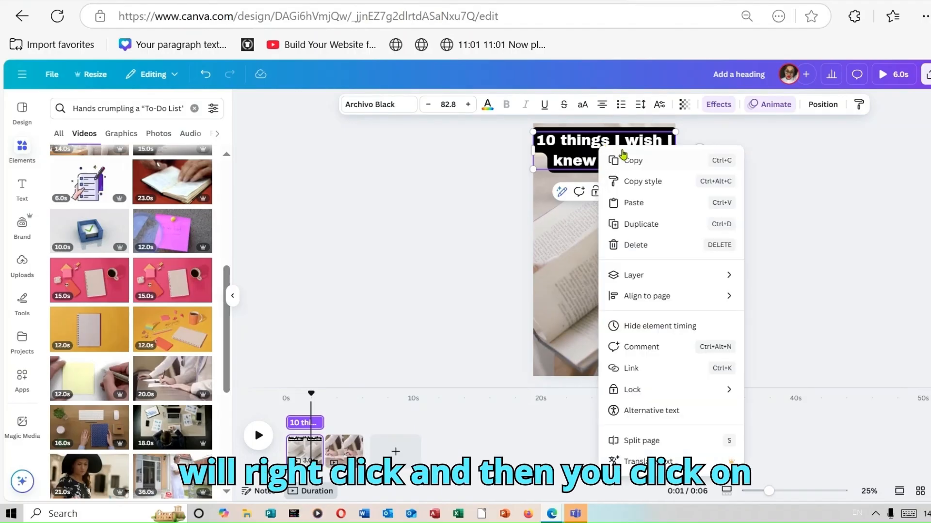
left_click(630, 161)
left_click(344, 443)
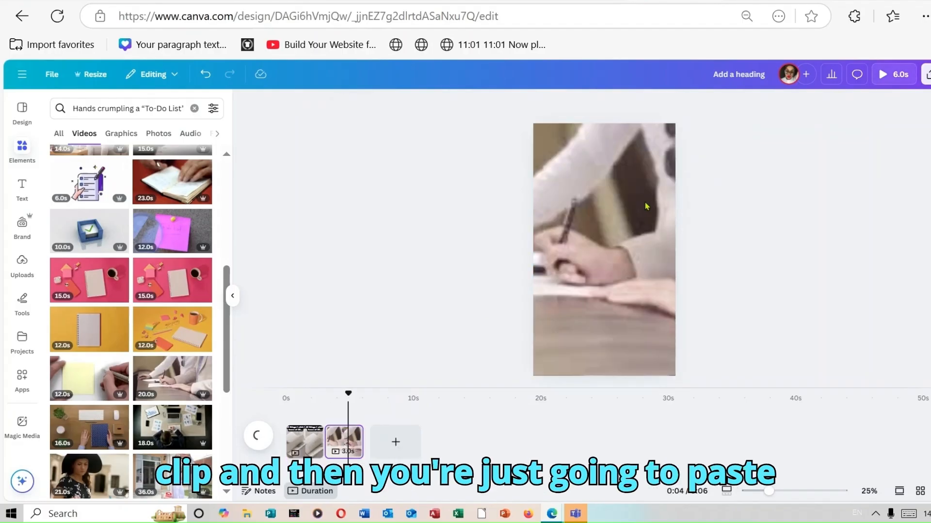
right_click(603, 171)
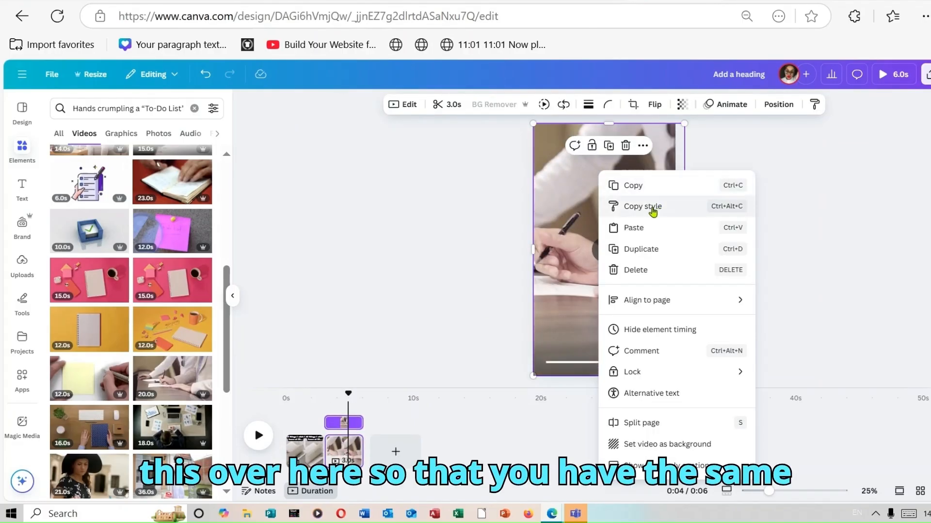
left_click(642, 229)
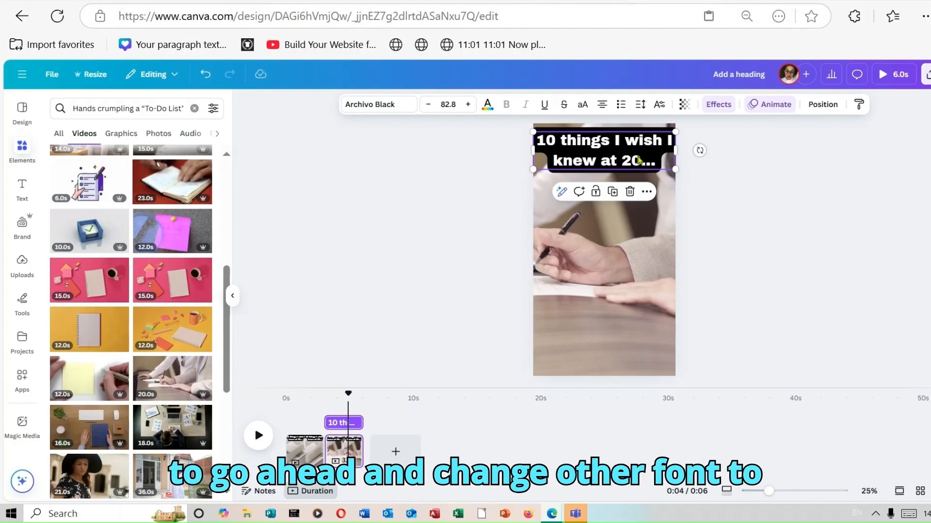
Switch to the Google Docs script and copy Scene 2's text overlay, "Stop people-pleasing.".
key("ctrl+Tab")
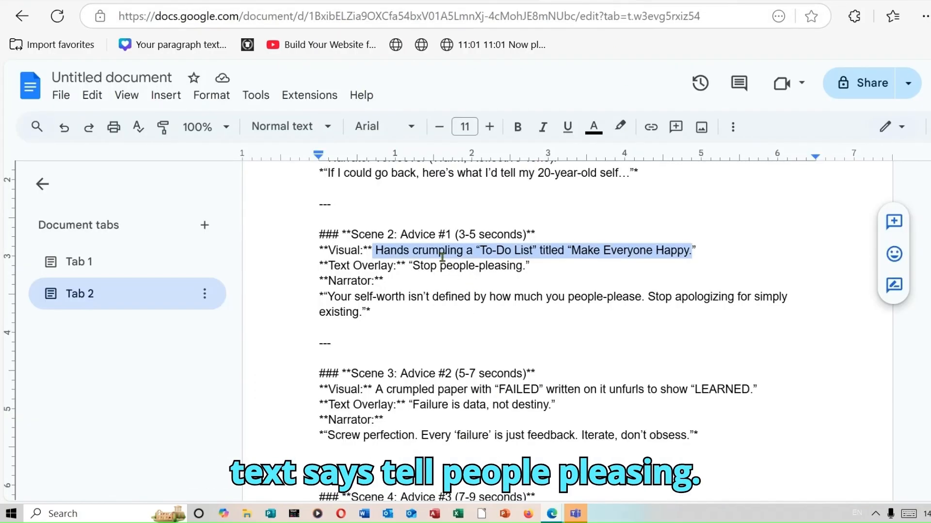
left_click_drag(412, 266, 523, 270)
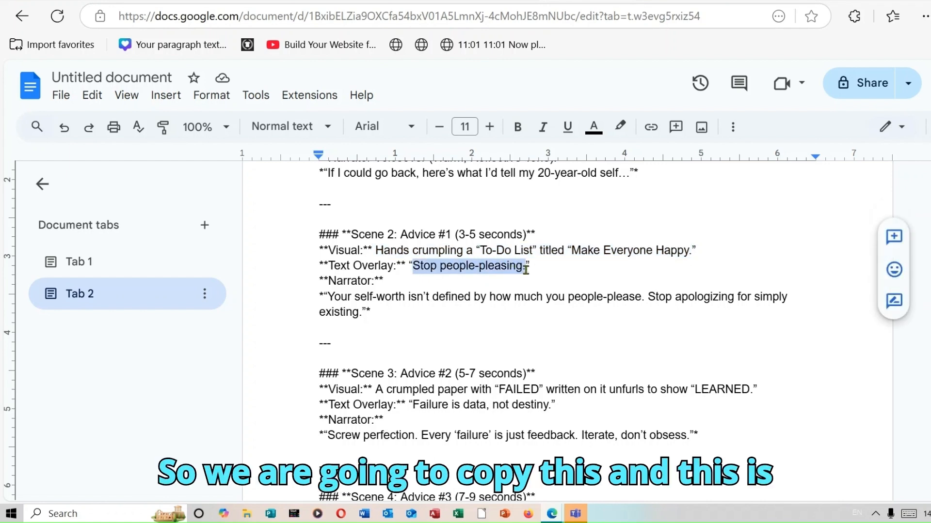
right_click(499, 267)
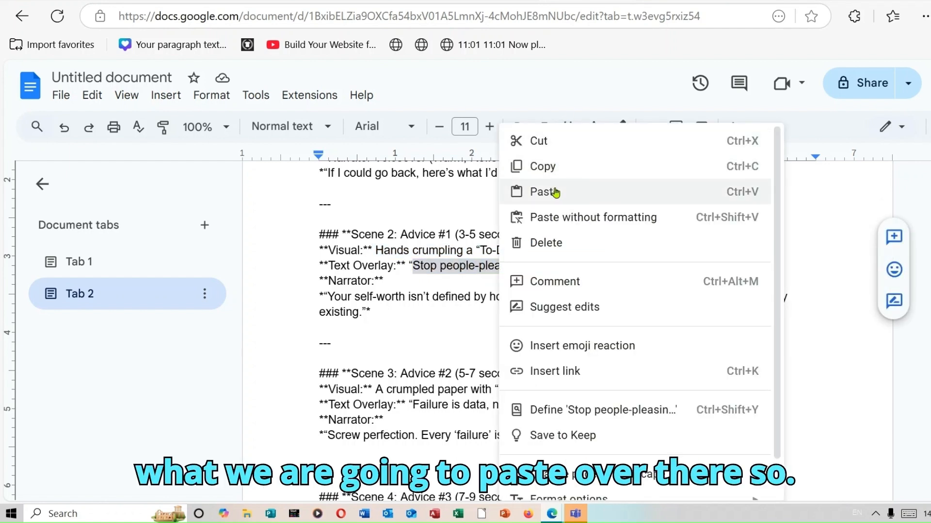
left_click(545, 166)
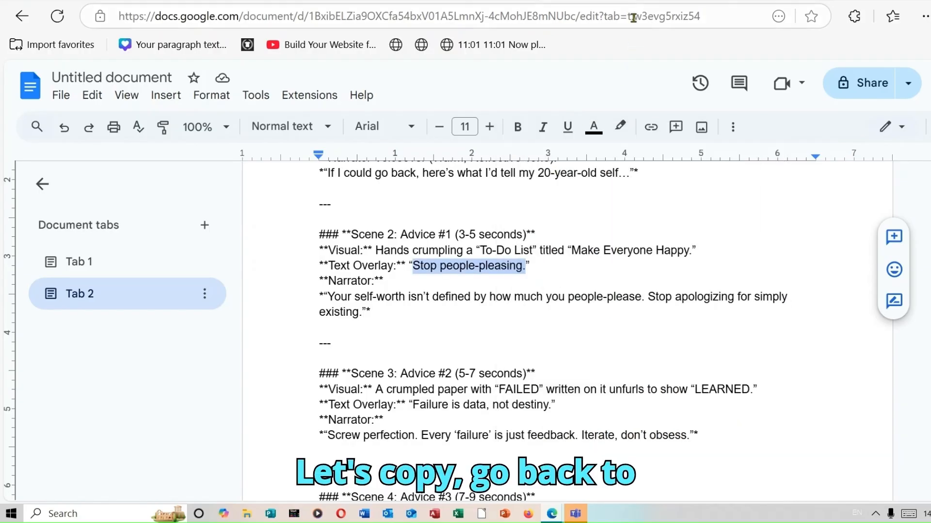
Return to Canva and replace the second page's heading text with the copied overlay "Stop people-pleasing.".
key("ctrl+Tab")
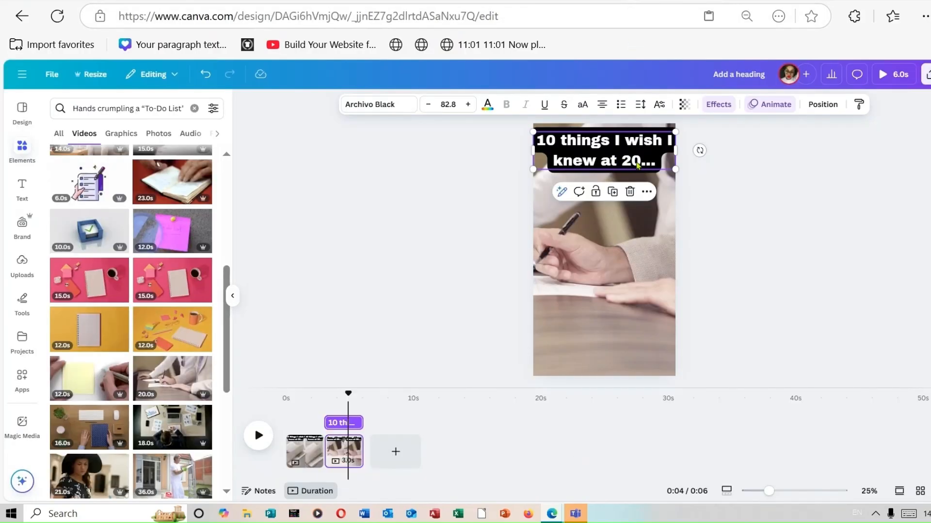
double_click(645, 165)
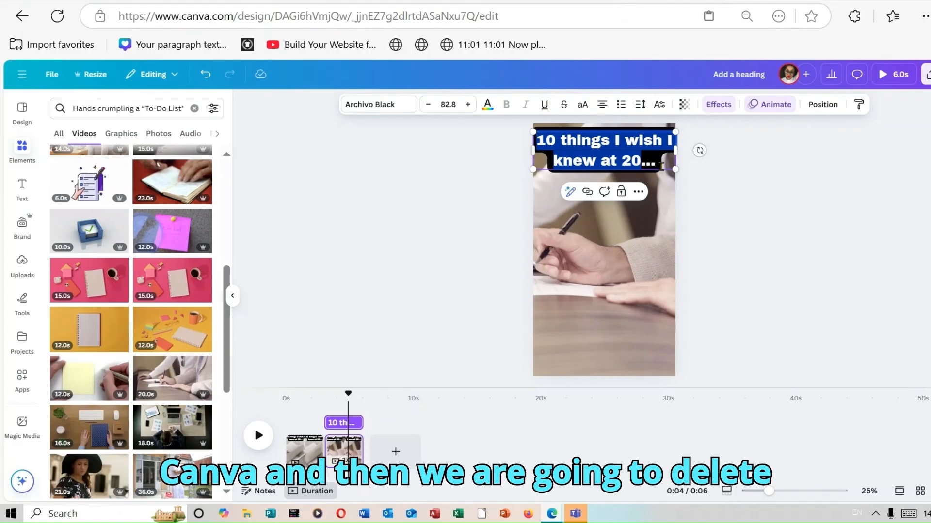
left_click(661, 166)
key("shift+Left")
key("shift+Left")
key("shift+Left")
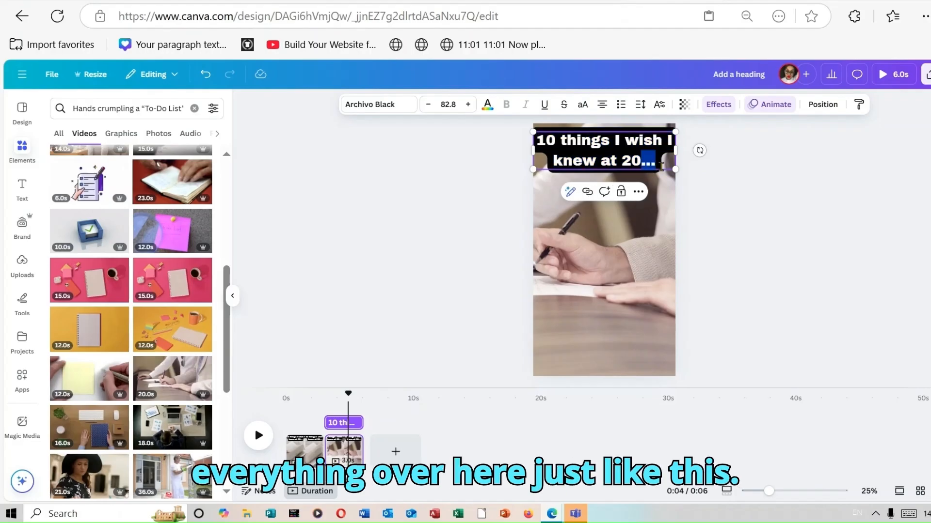
key("BackSpace")
key("BackSpace")
key("BackSpace")
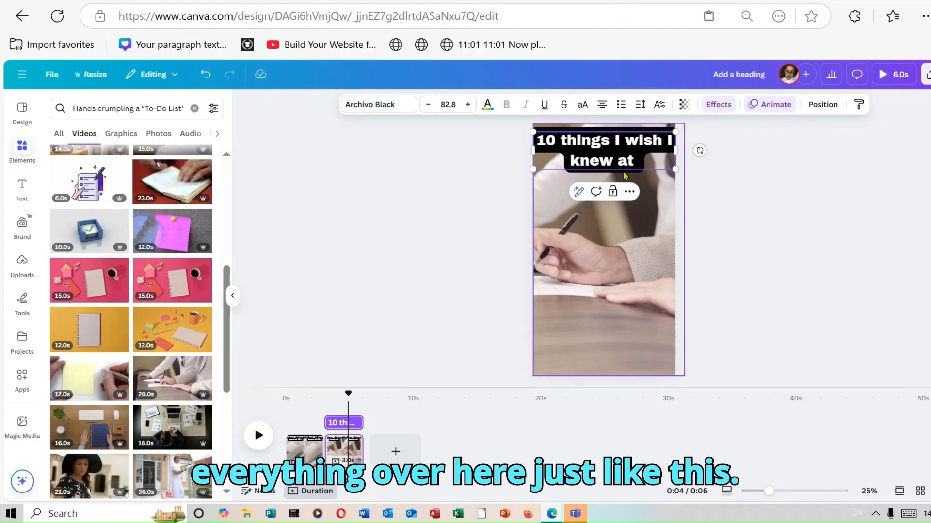
left_click_drag(640, 163, 535, 133)
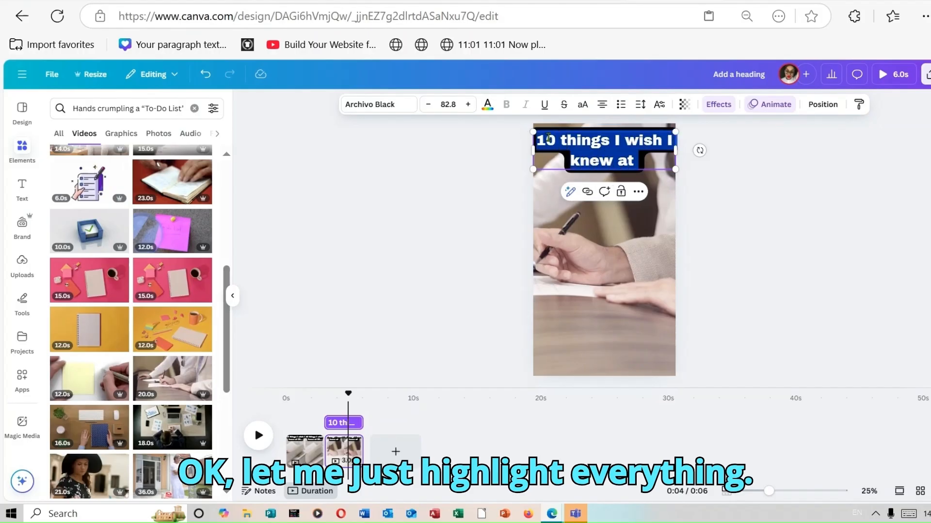
right_click(556, 134)
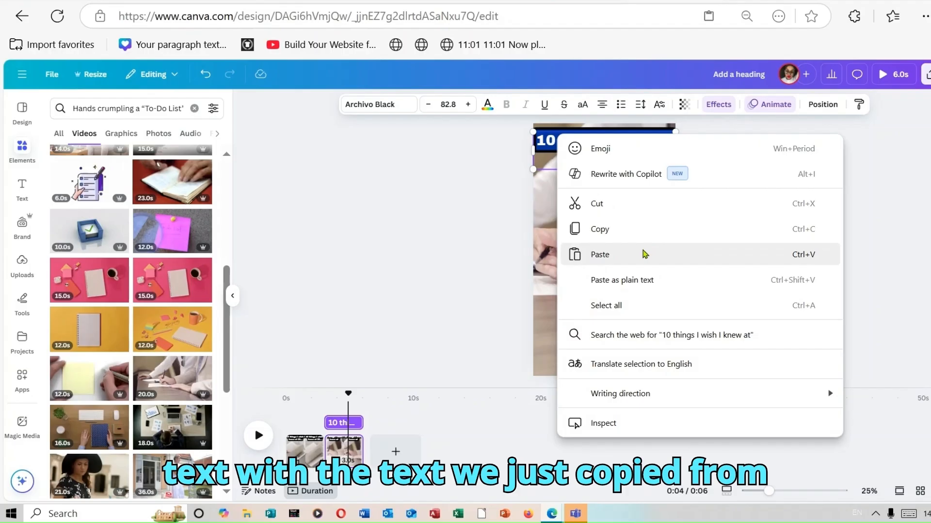
left_click(644, 254)
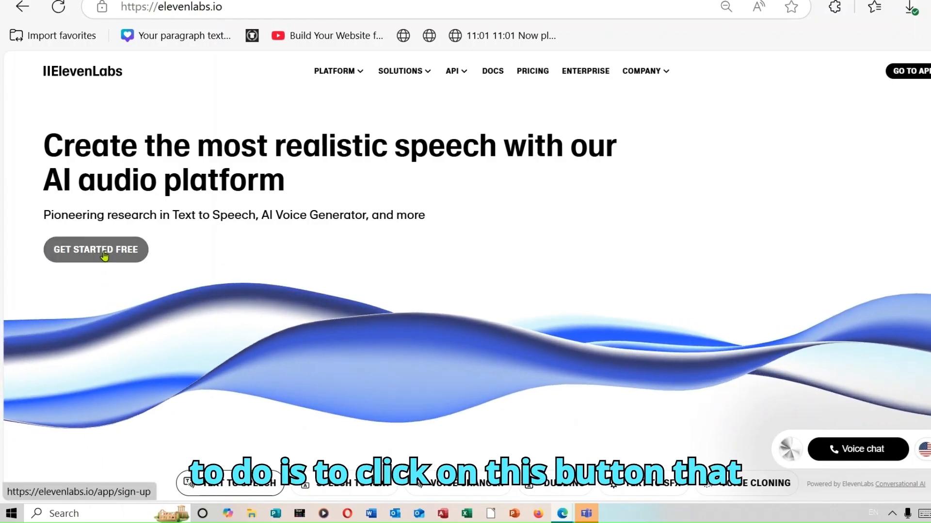
Open Text to Speech in ElevenLabs and paste in Scene 1's narration, "If I could go back, here's what I'd tell my 20-year-old self…", from the Google Docs script.
left_click(105, 256)
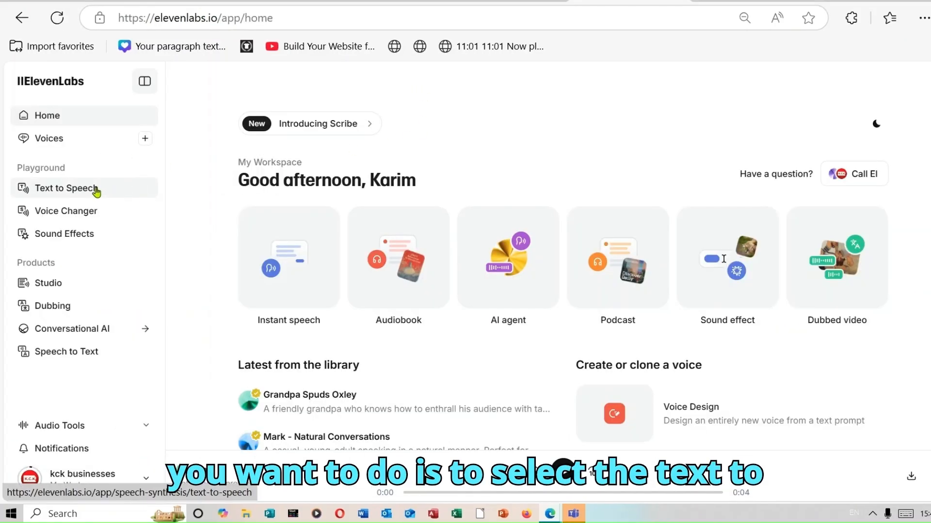
left_click(95, 190)
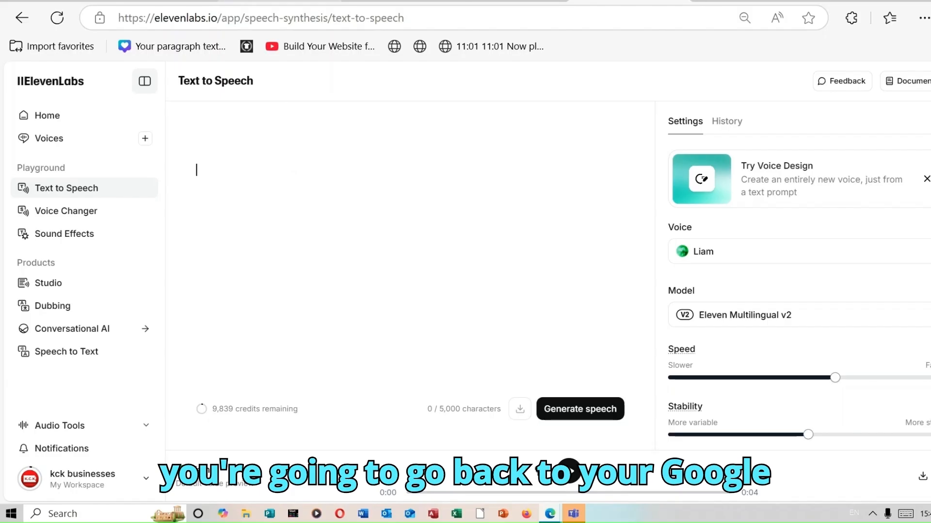
key("ctrl+Tab")
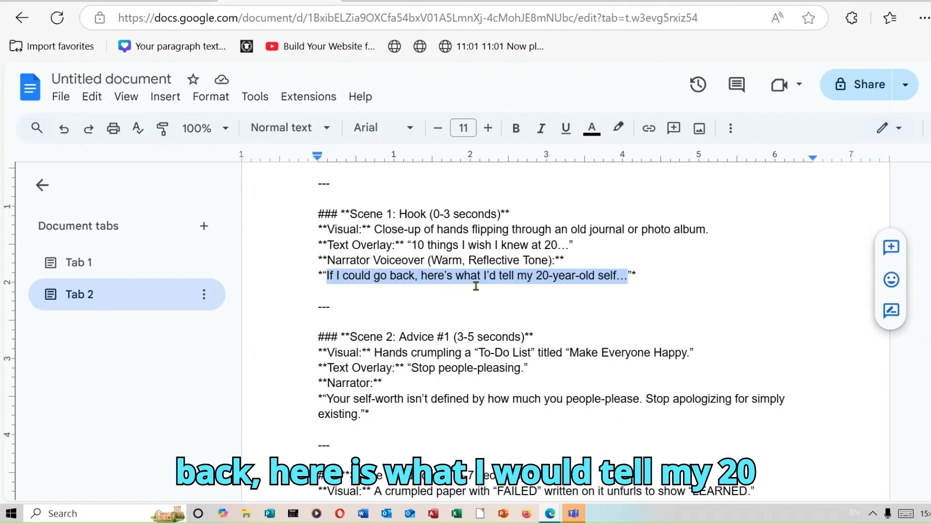
right_click(528, 280)
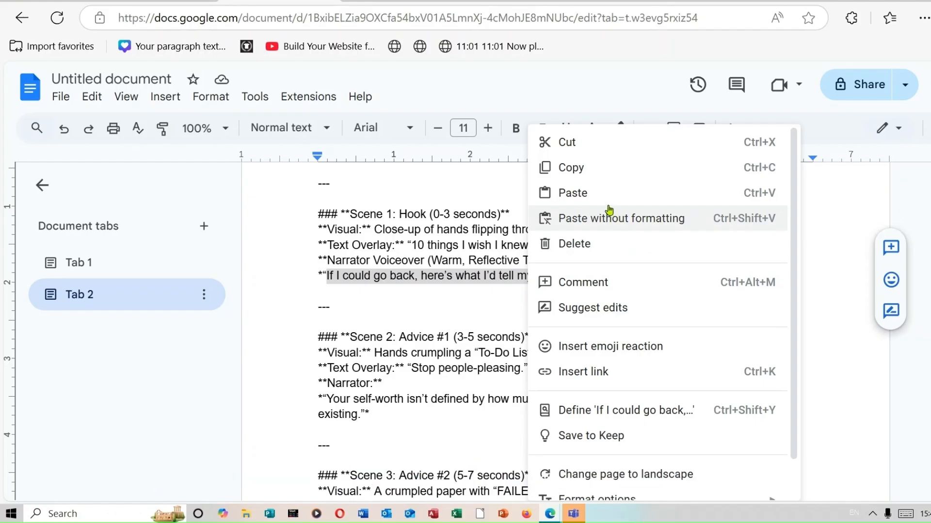
left_click(599, 176)
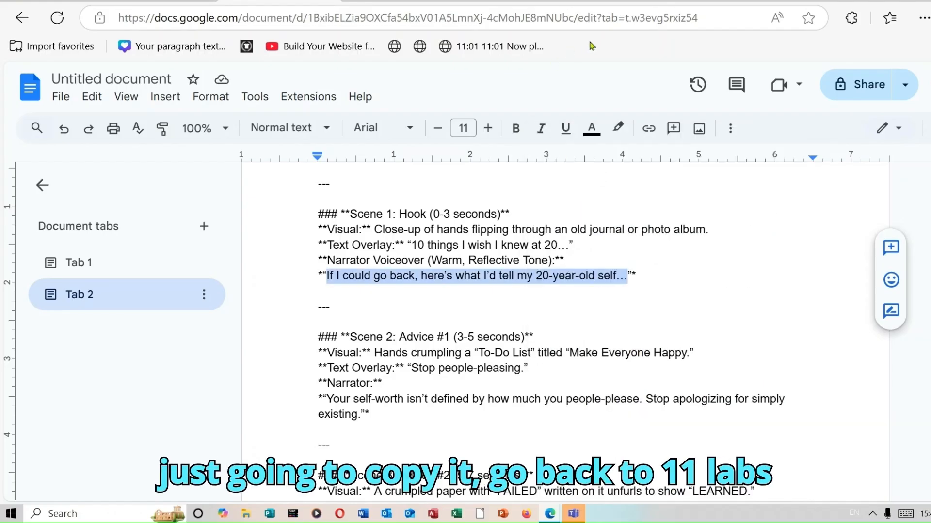
left_click(603, 1)
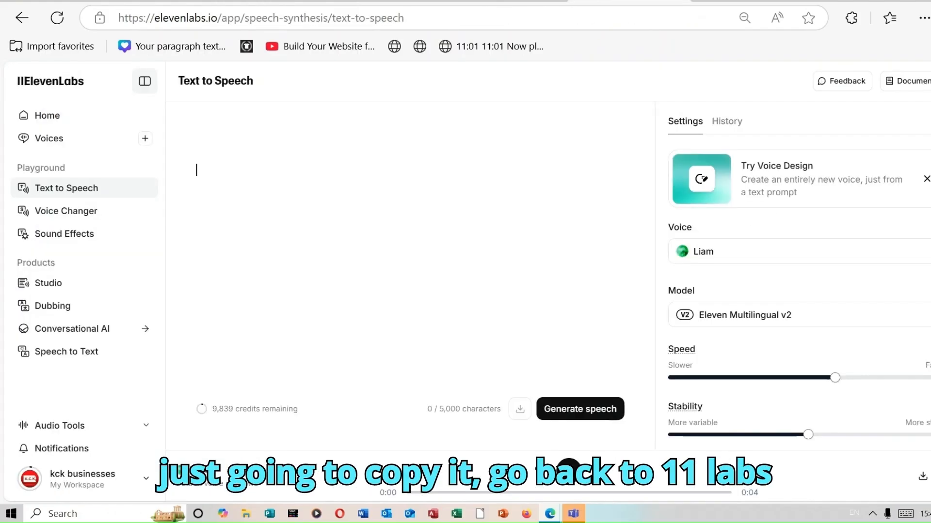
right_click(224, 164)
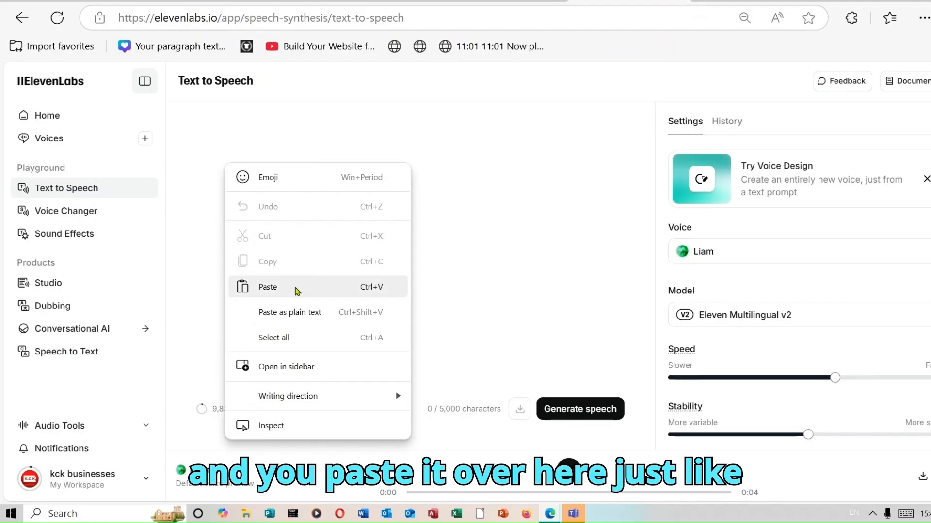
left_click(295, 287)
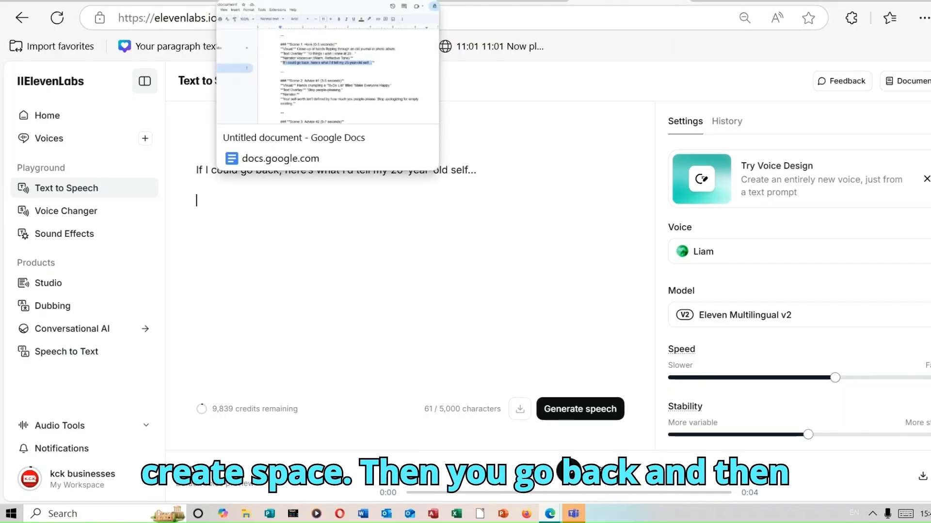
Copy Scene 2's narrator line about self-worth and people-pleasing from the Google Docs script and paste it below Scene 1's narration in ElevenLabs.
left_click(280, 1)
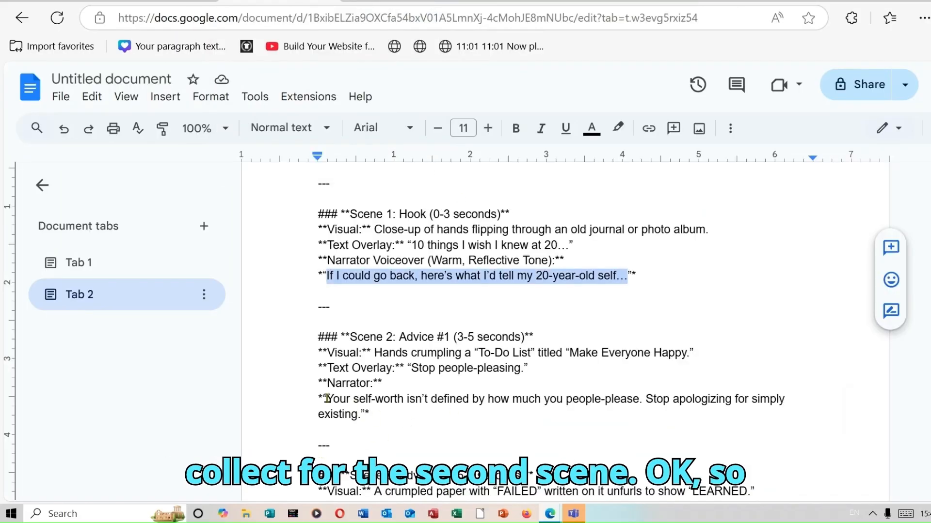
left_click_drag(328, 399, 364, 416)
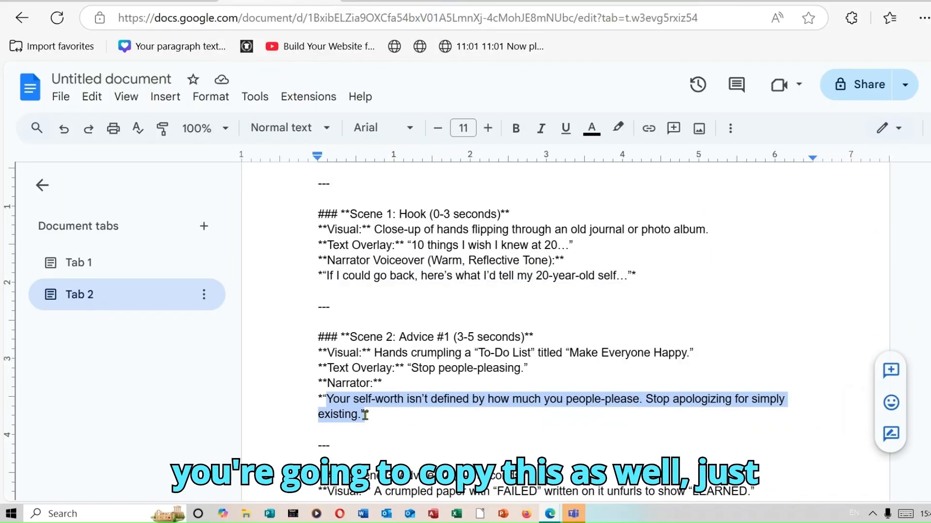
right_click(356, 413)
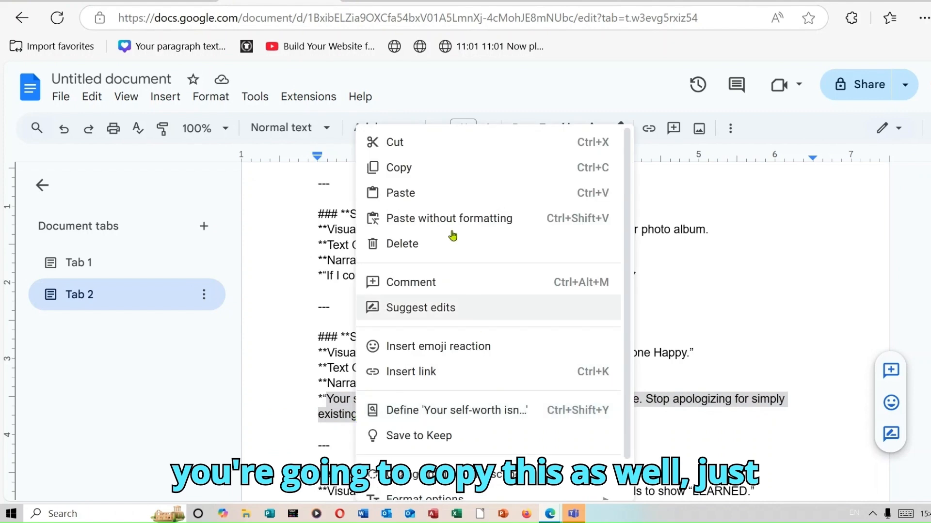
left_click(431, 175)
left_click(630, 1)
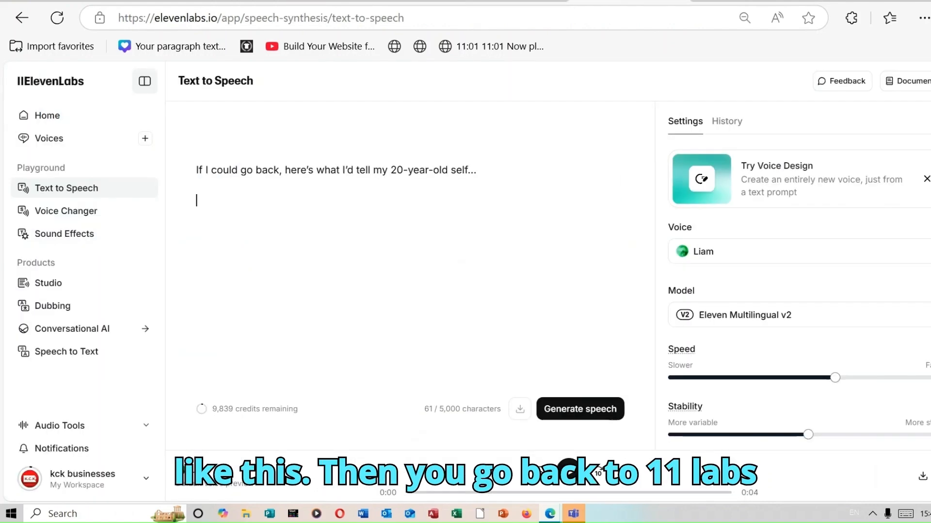
left_click(217, 199)
right_click(218, 200)
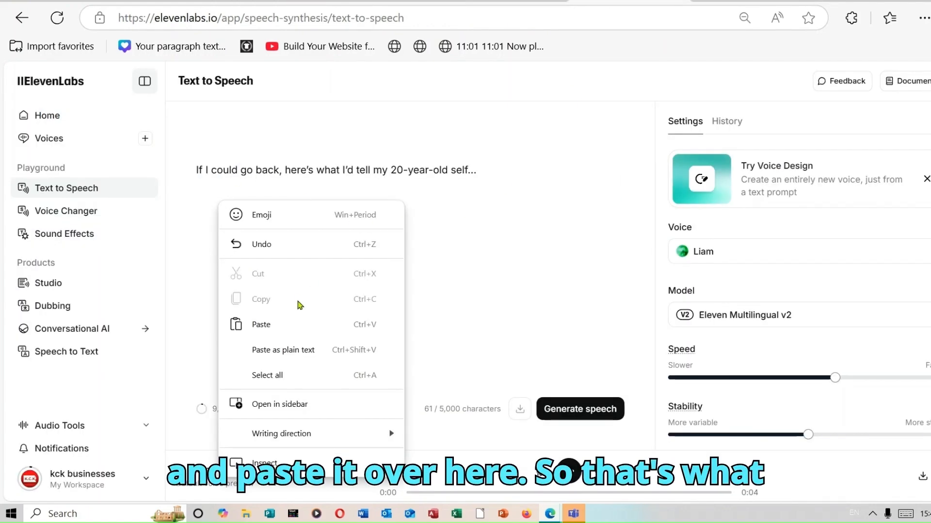
left_click(285, 325)
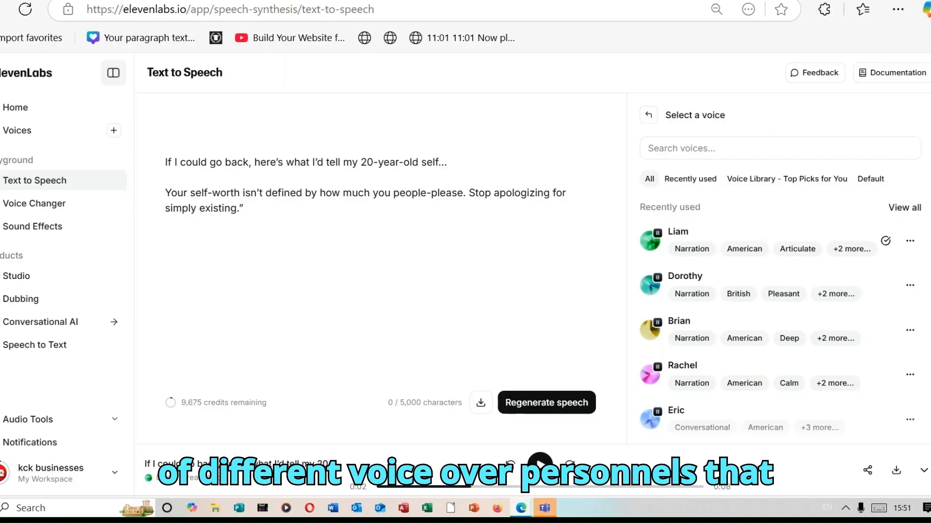
Look through the available ElevenLabs voices, keep Liam as the narrator and regenerate the speech.
scroll(775, 315, "down", 4)
scroll(776, 315, "up", 3)
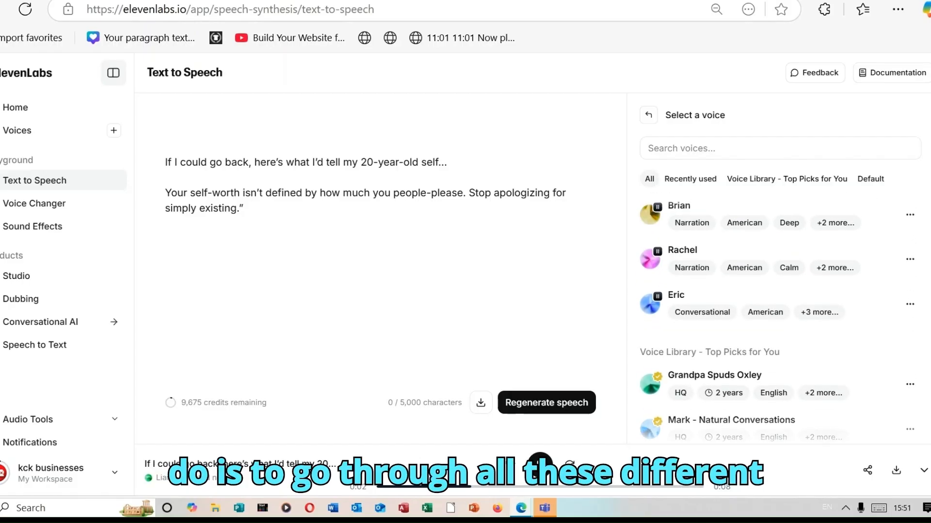
scroll(775, 315, "up", 1)
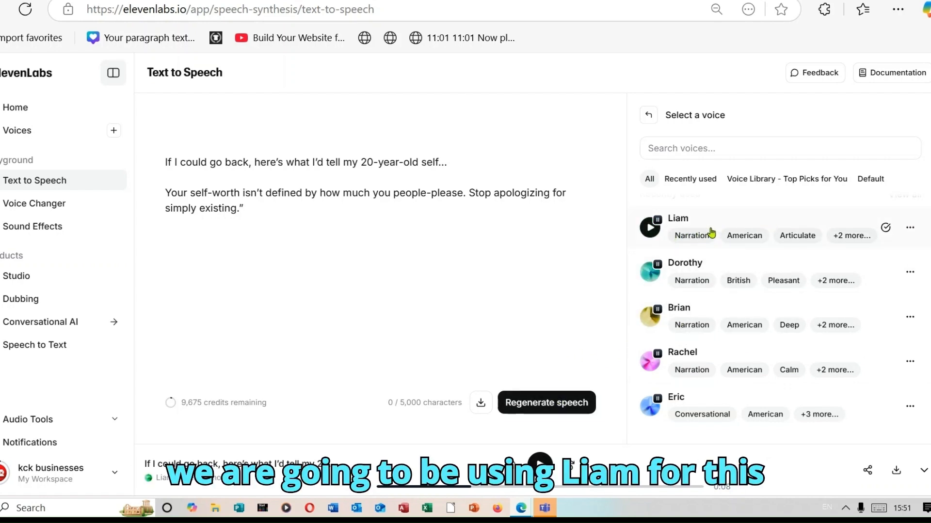
left_click(561, 410)
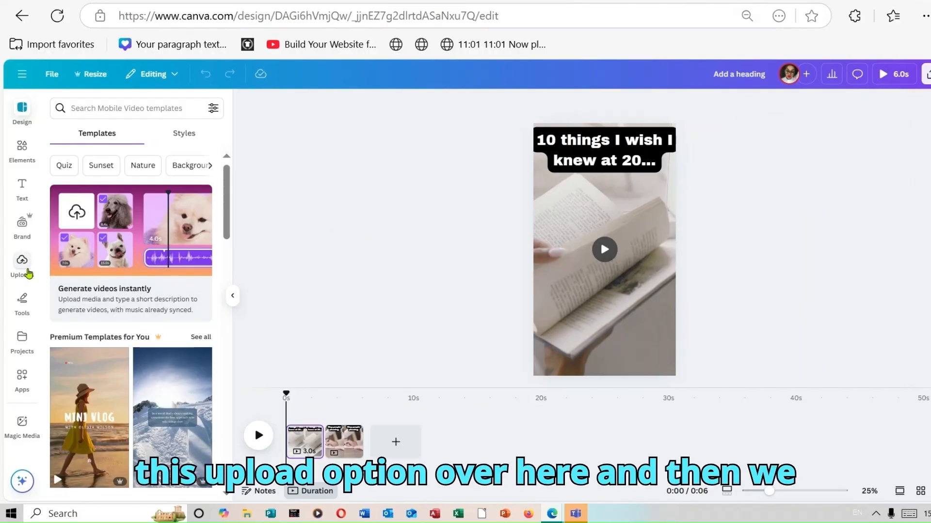
Upload voice_preview_liam.mp3 to the Canva design and place the voiceover audio at the start of the timeline.
left_click(28, 275)
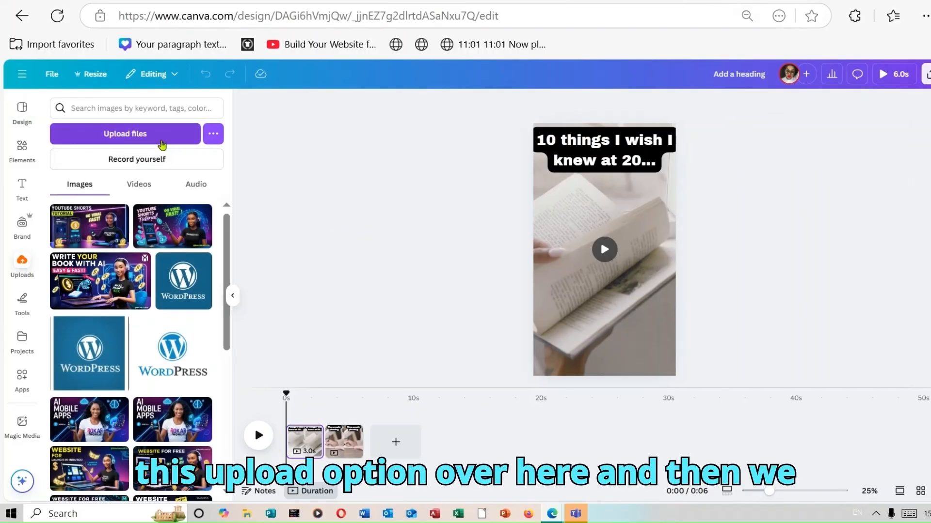
left_click(161, 140)
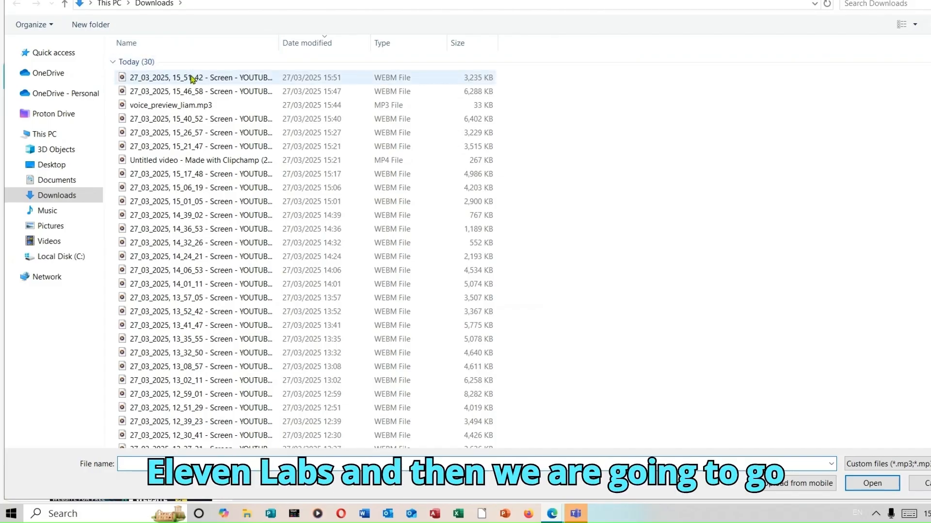
double_click(197, 104)
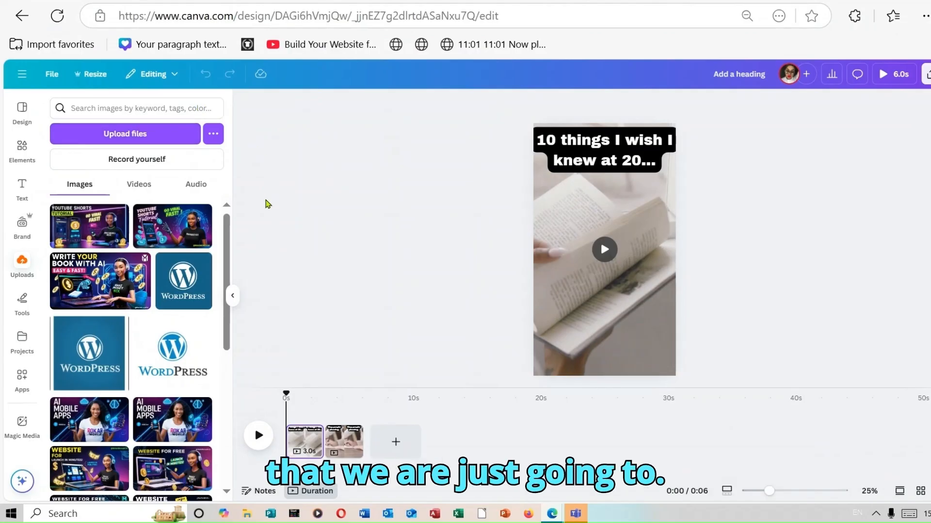
left_click_drag(146, 220, 303, 458)
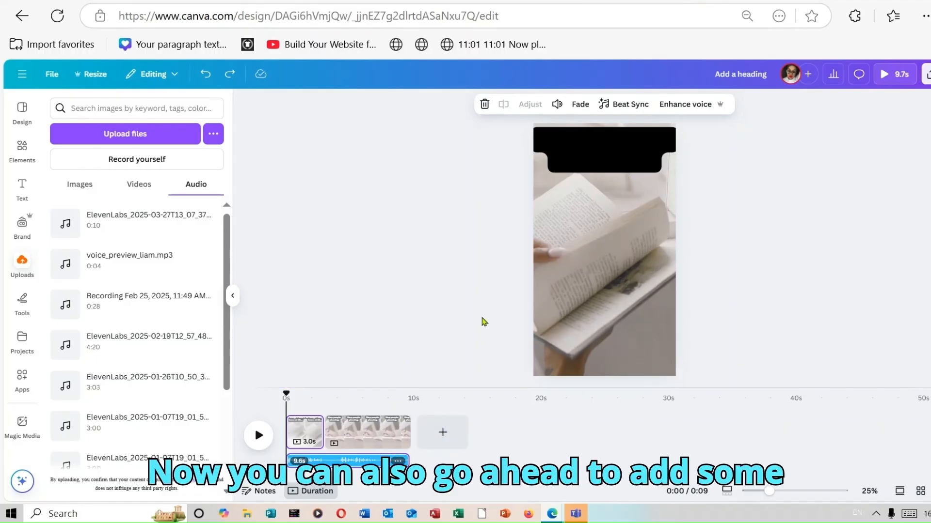
Add a Slide transition between the first and second pages.
mouse_move(324, 442)
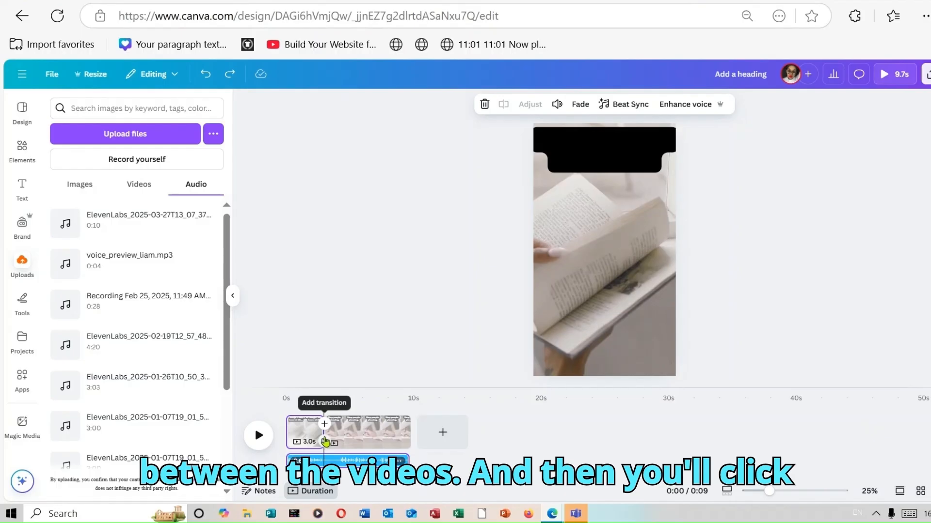
left_click(325, 442)
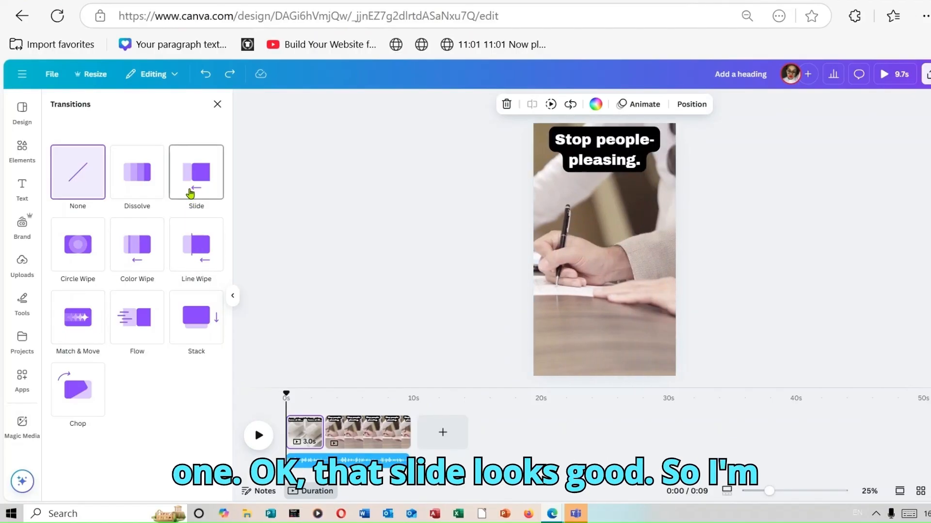
left_click(190, 194)
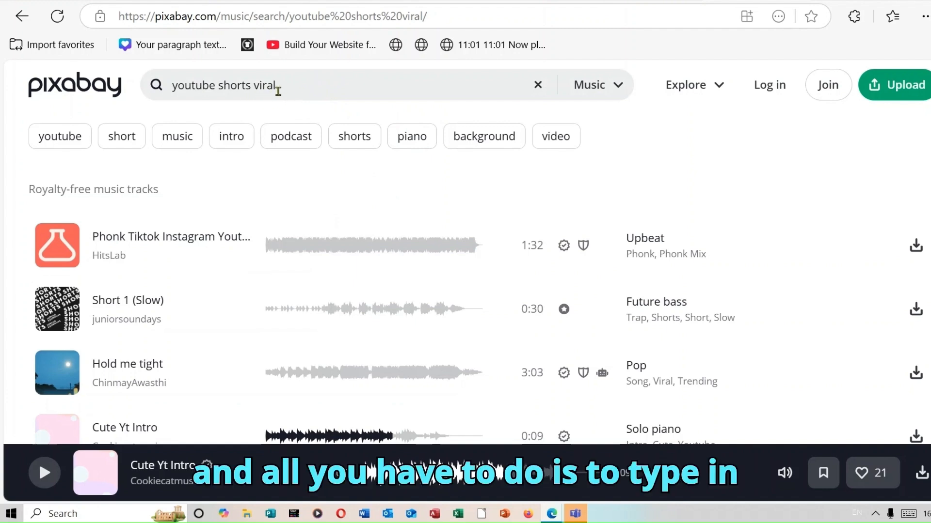
Examine Pixabay's royalty-free music results for "youtube shorts viral" for a suitable background soundtrack.
left_click(334, 81)
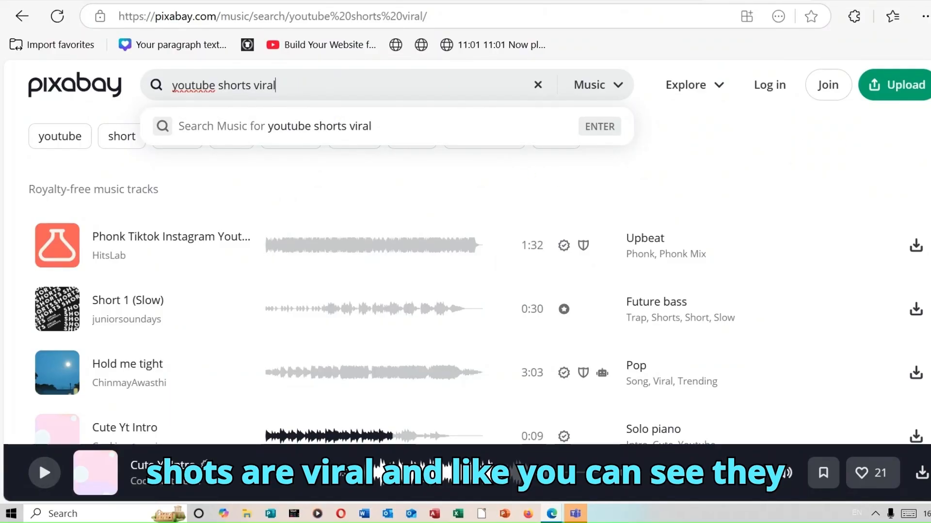
scroll(570, 181, "down", 1)
scroll(465, 291, "down", 2)
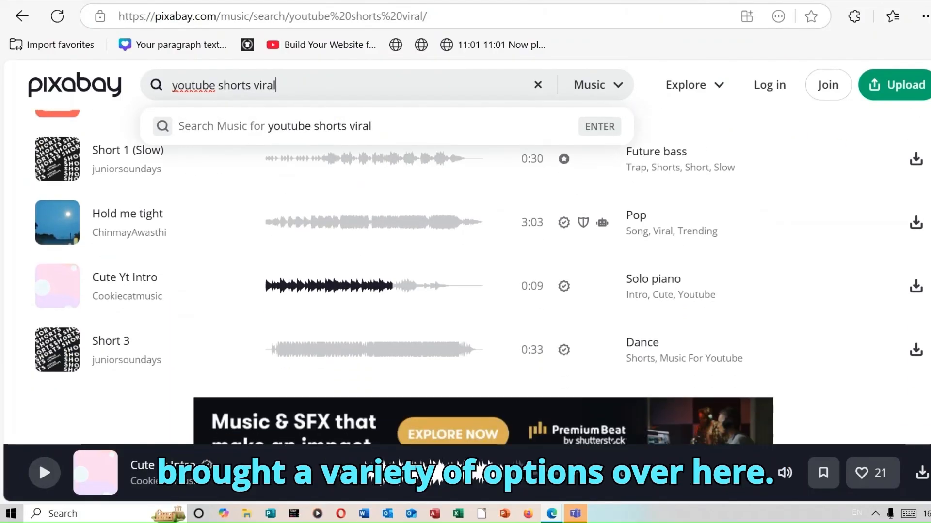
scroll(465, 291, "down", 4)
scroll(39, 459, "down", 3)
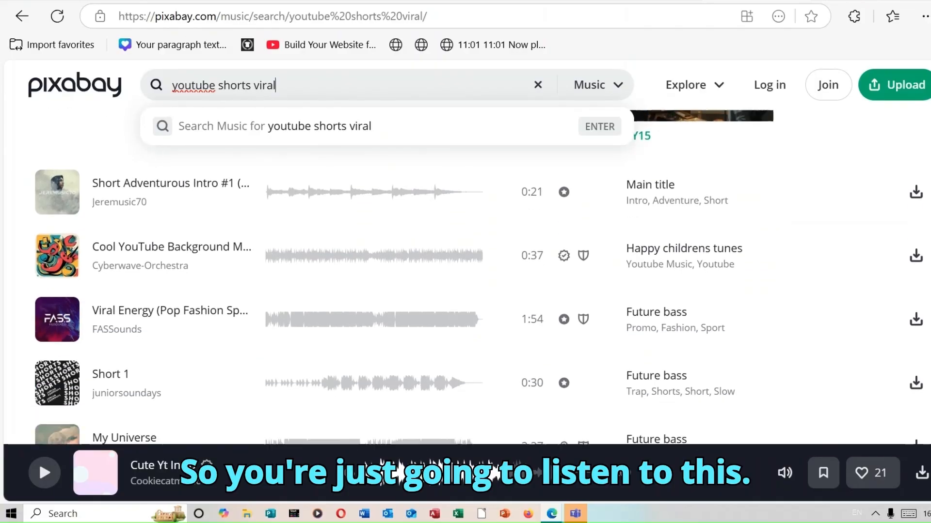
scroll(39, 460, "up", 7)
scroll(38, 460, "up", 3)
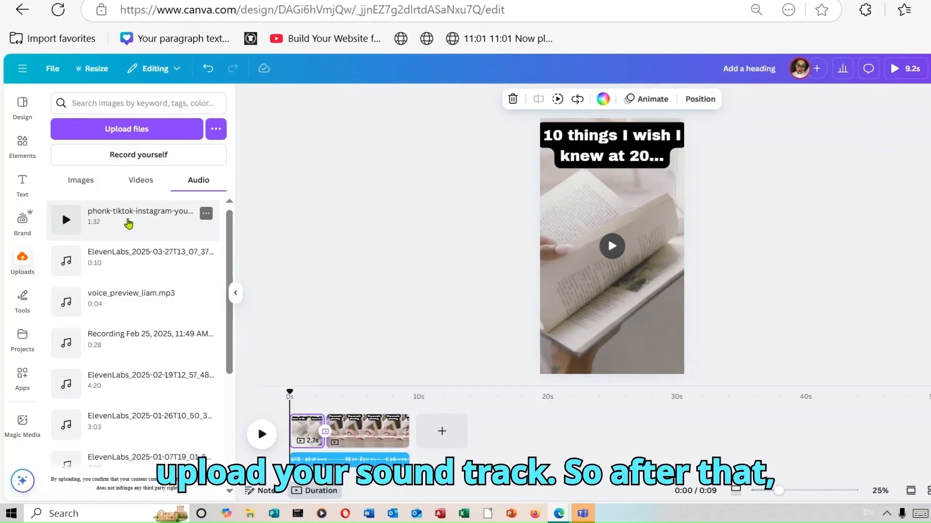
Add the uploaded phonk-tiktok-instagram-youtube audio beneath the voiceover, align it with the start of the timeline, and close the full-screen preview.
left_click_drag(139, 227, 330, 474)
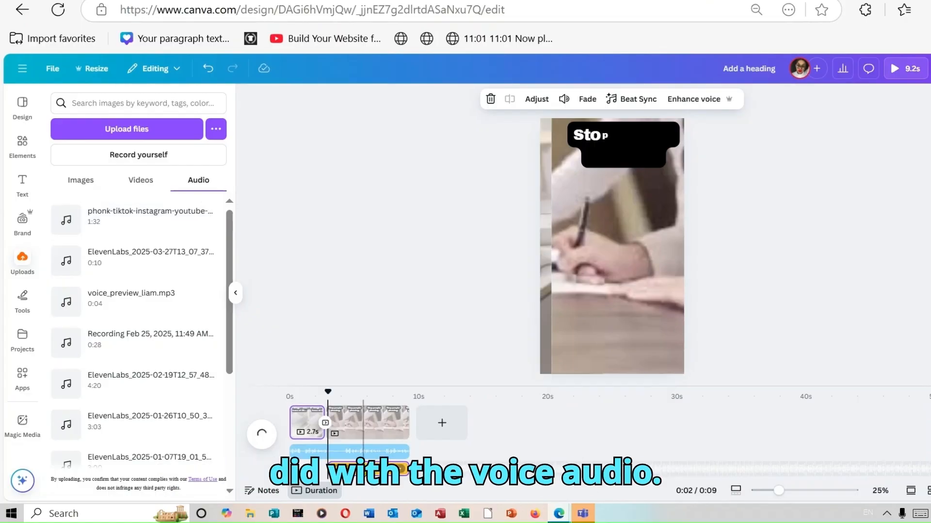
left_click_drag(330, 470, 297, 469)
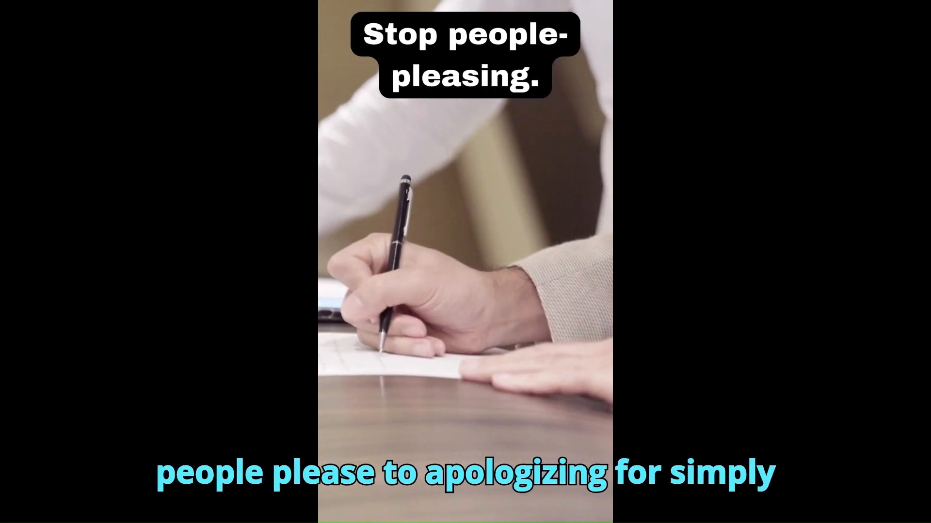
key("Escape")
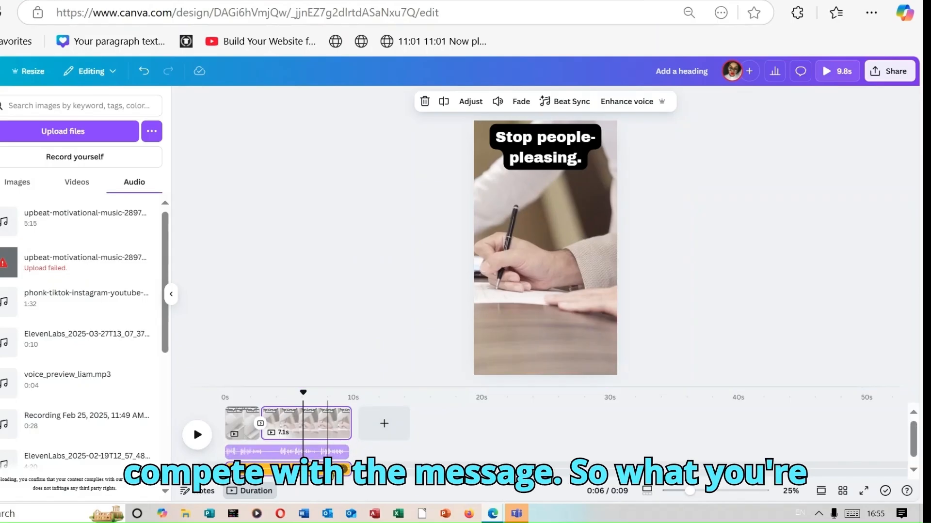
Set the background music track's volume to 5 so that it stays beneath the voiceover.
left_click(281, 469)
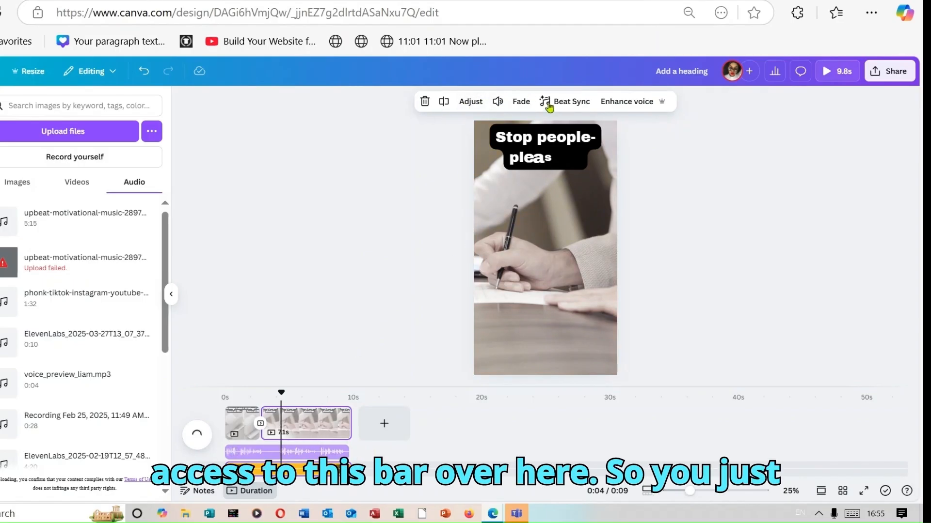
left_click(499, 103)
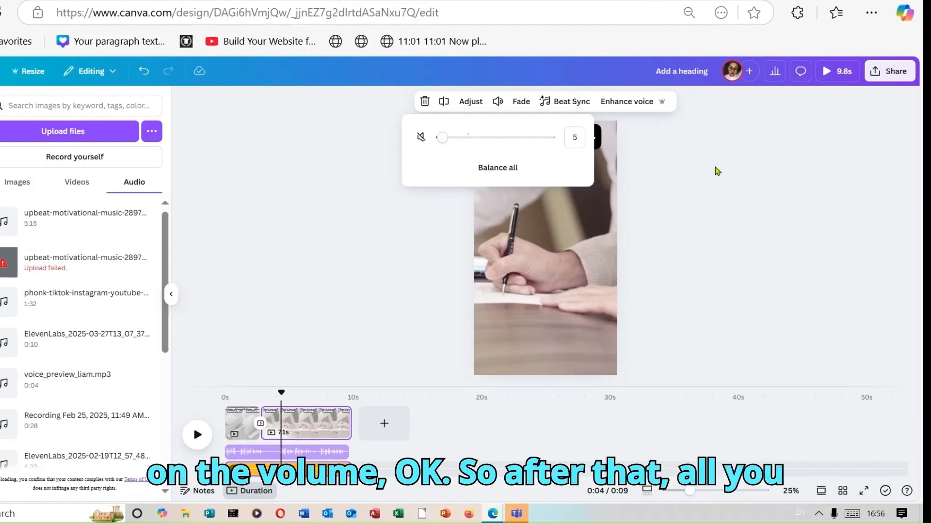
left_click(761, 193)
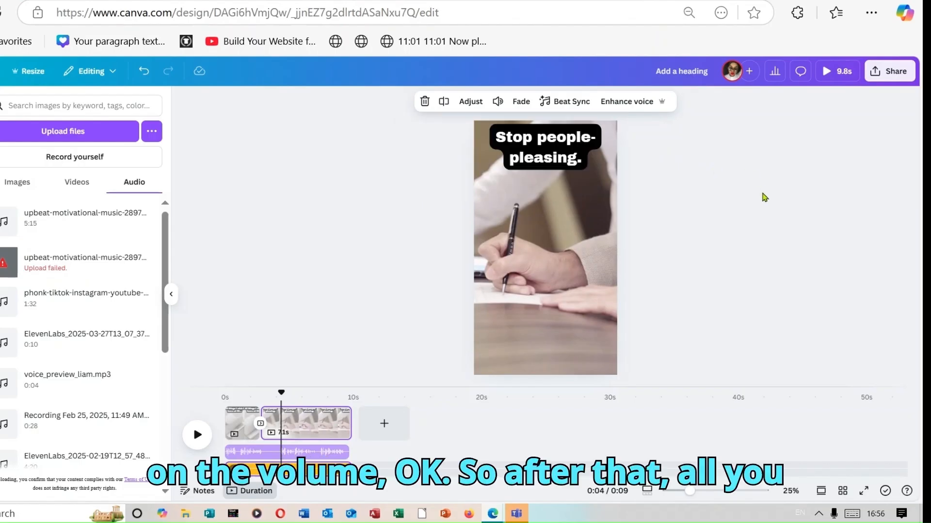
Download pages 1-2 of the design as an MP4 video at 1080p (HD) quality.
left_click(901, 76)
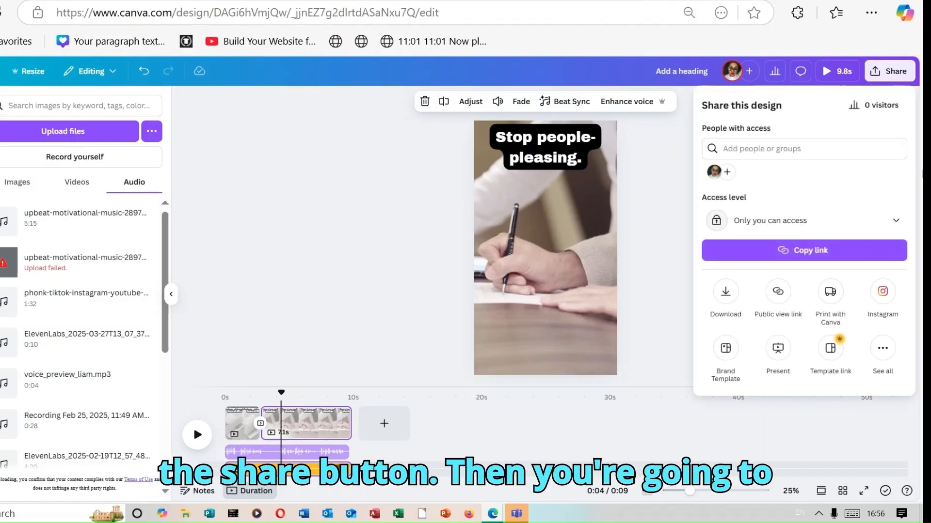
left_click(725, 292)
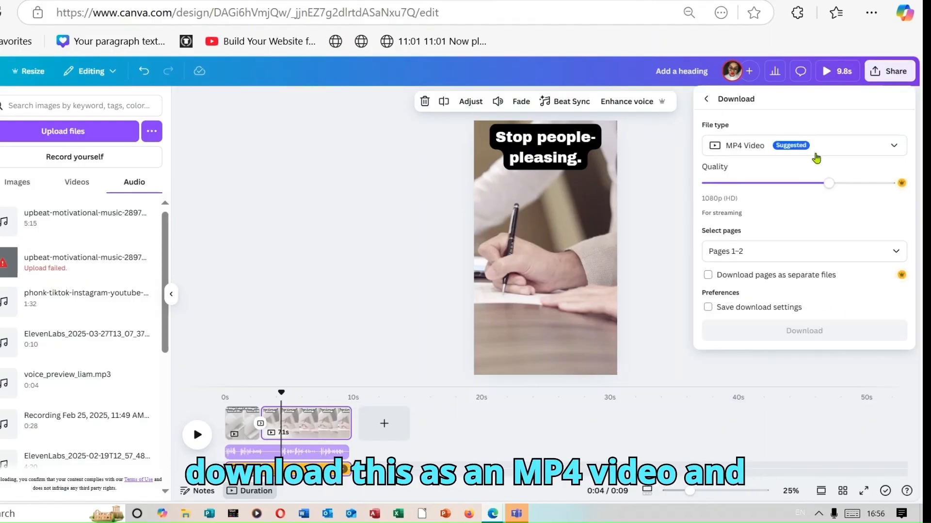
mouse_move(831, 332)
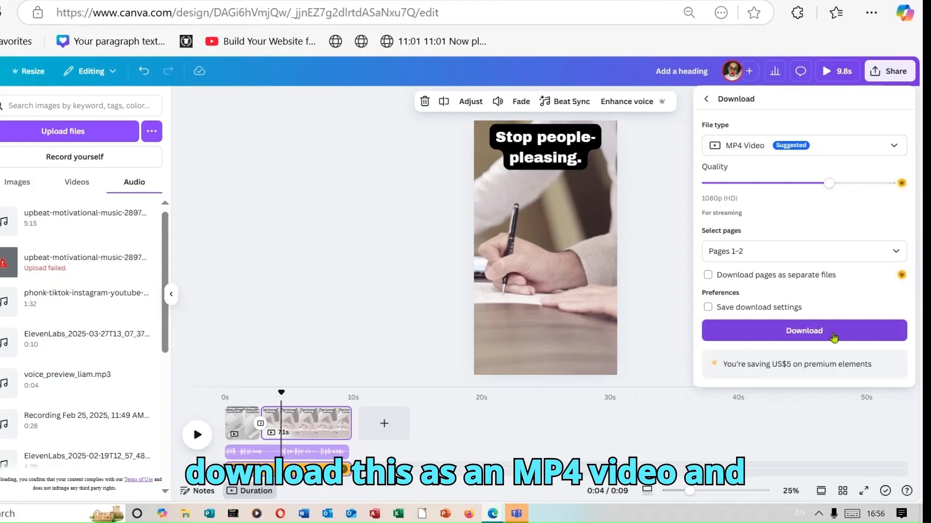